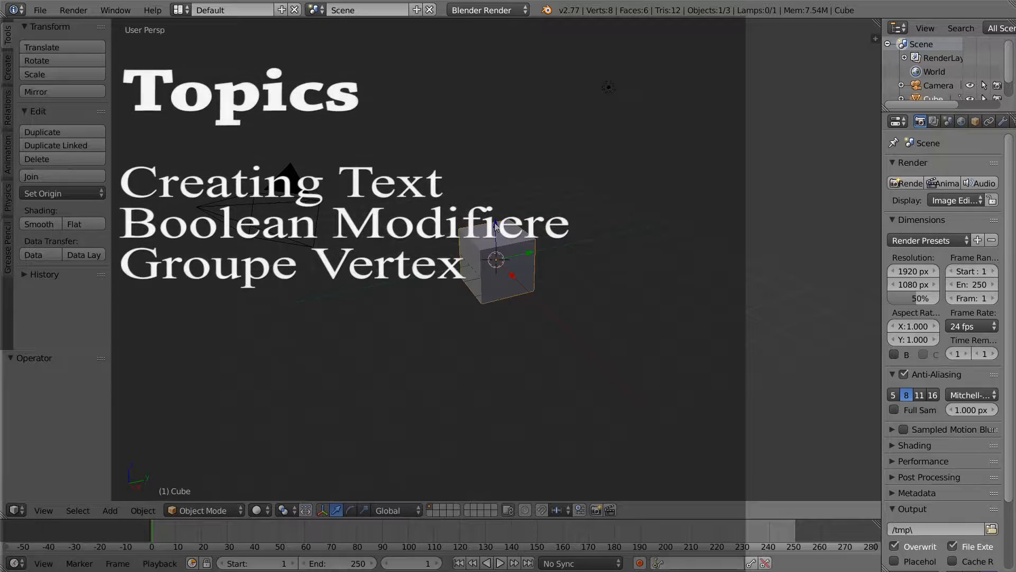
# Delete the default cube from the scene
pyautogui.press('KP_8')
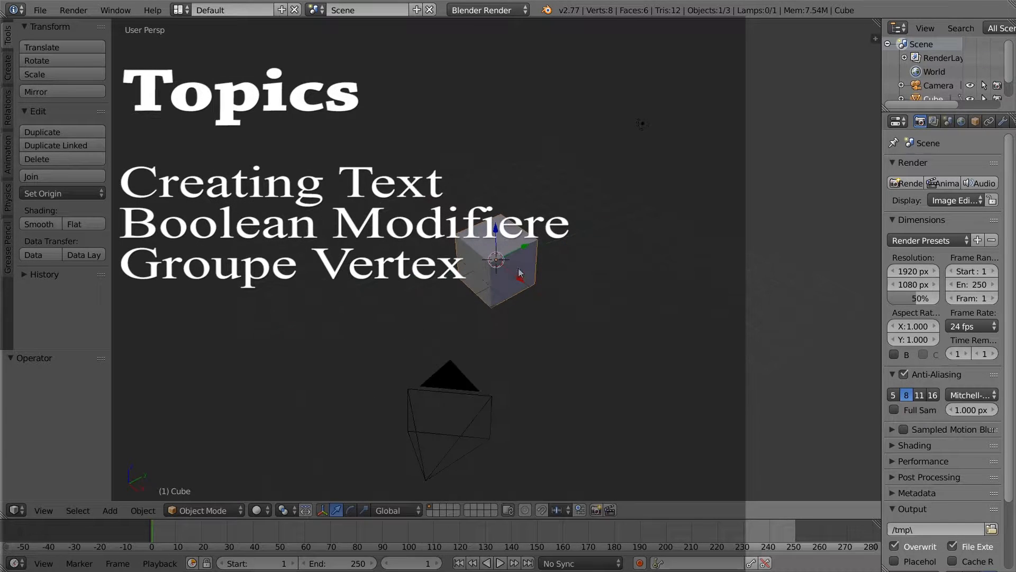
pyautogui.press('x')
pyautogui.click(498, 262)
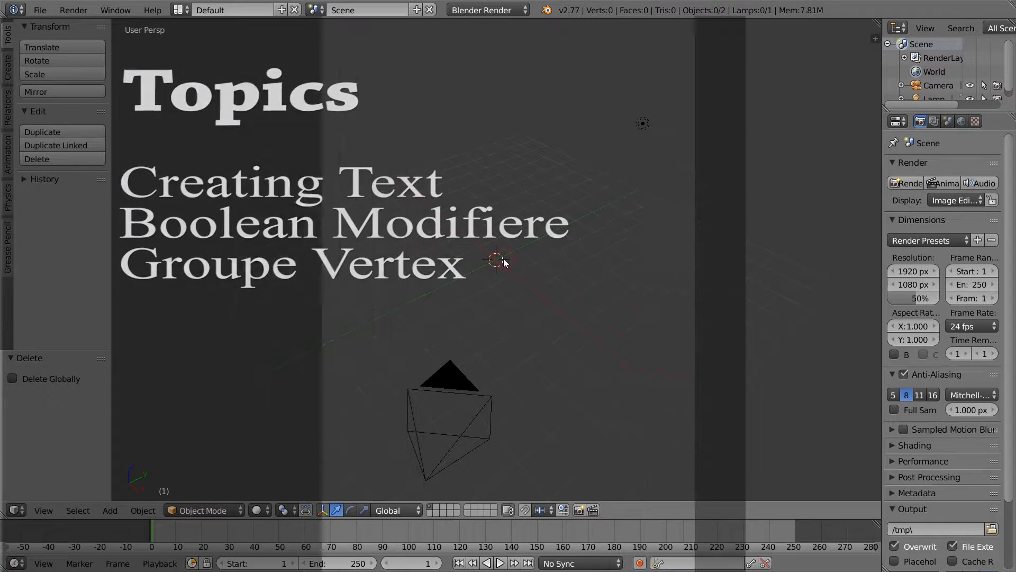
# Add a text object at the scene origin and frame it facing the view
pyautogui.click(104, 511)
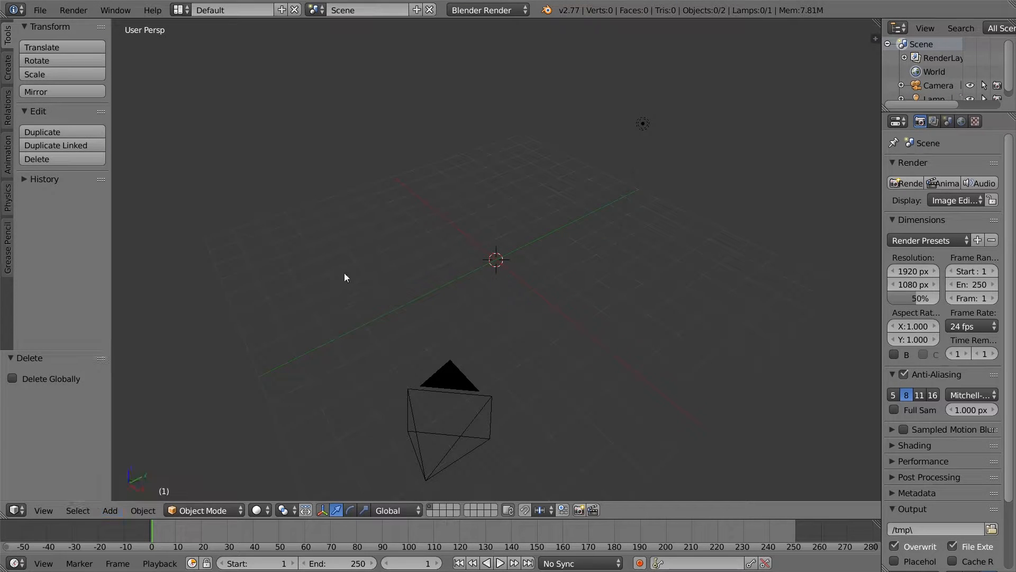
pyautogui.hotkey('shift', 'a')
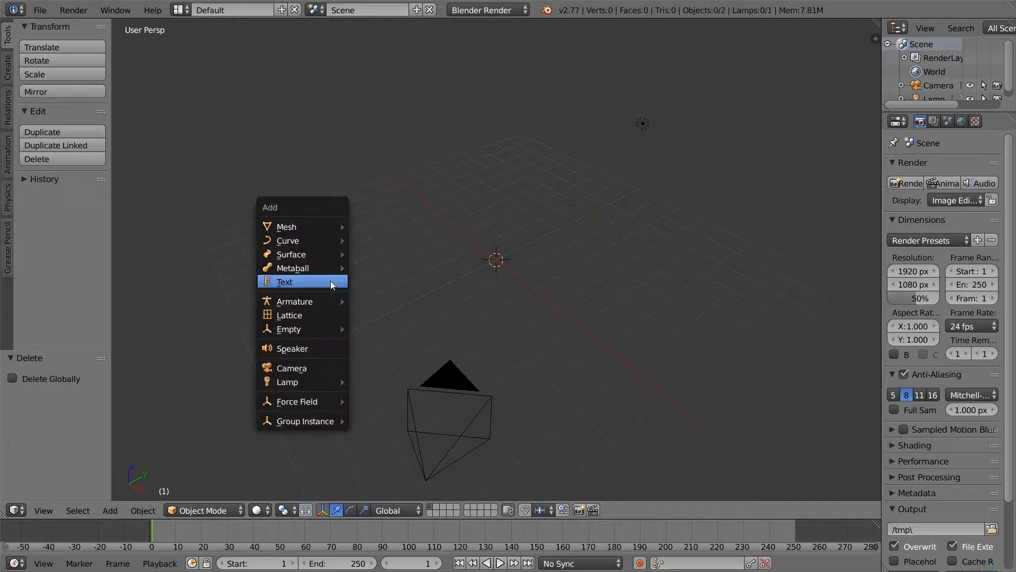
pyautogui.click(297, 281)
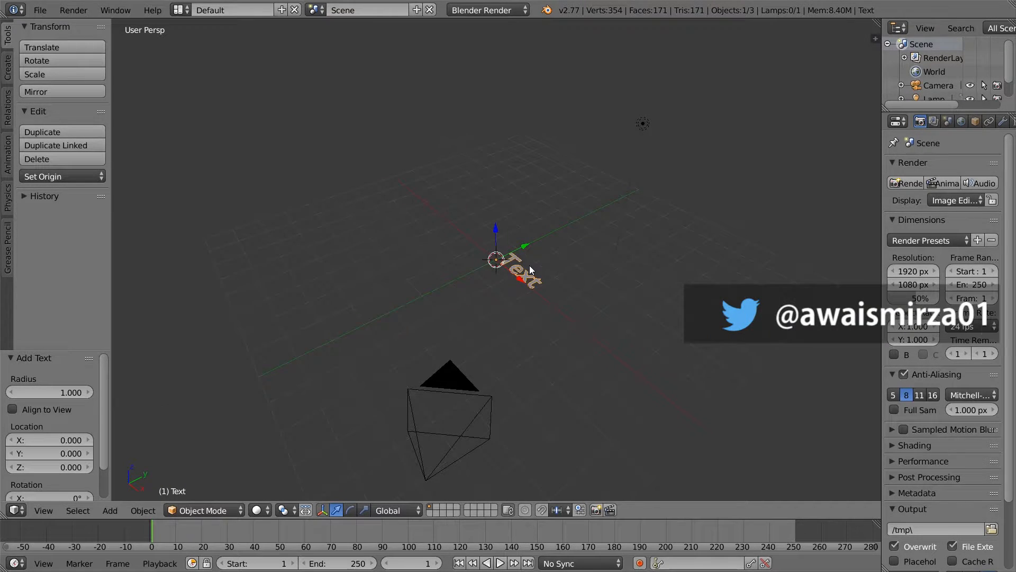
pyautogui.scroll(8, 529, 269)
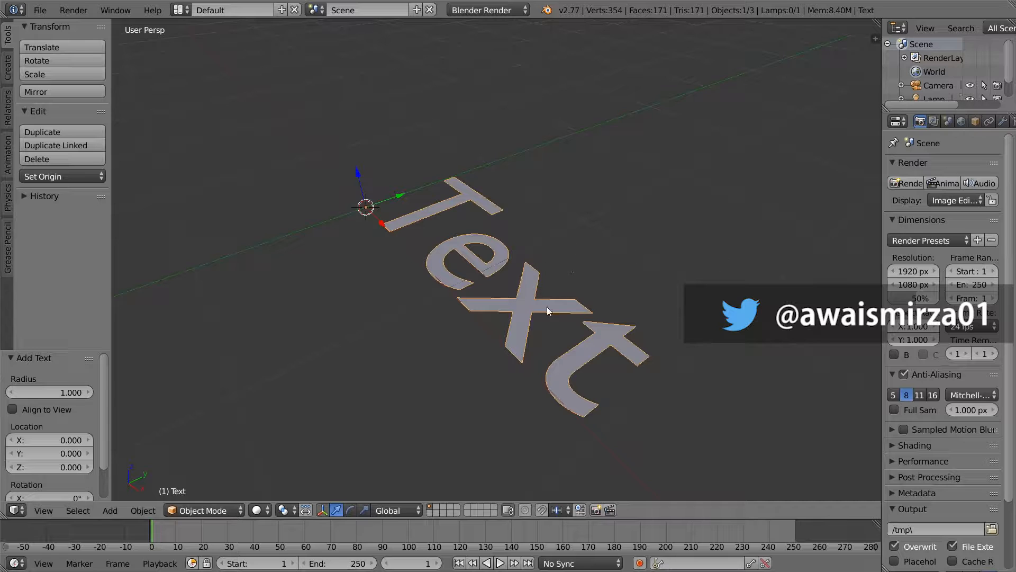
pyautogui.moveTo(547, 306); pyautogui.dragTo(627, 358, button='middle')
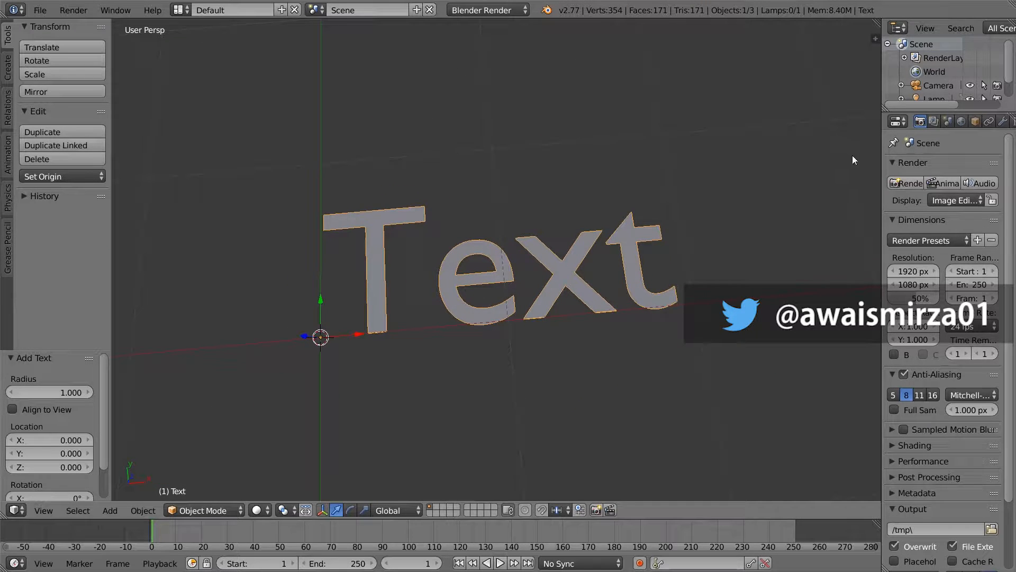
# Widen the properties editor and look through the text object's shape, geometry, font and paragraph settings
pyautogui.moveTo(880, 162); pyautogui.dragTo(828, 159)
pyautogui.click(964, 123)
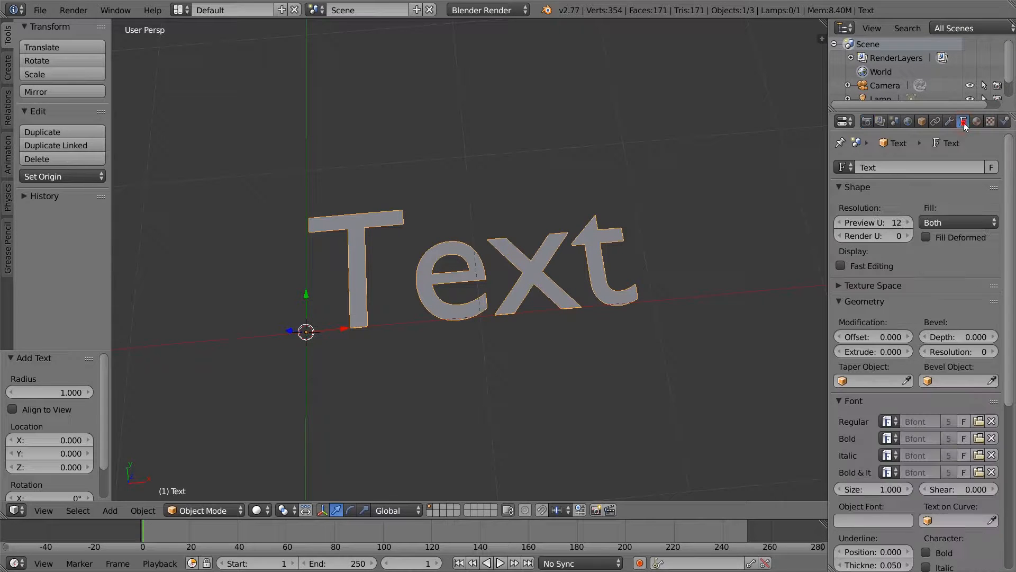
pyautogui.scroll(-5, 919, 191)
pyautogui.scroll(-7, 922, 185)
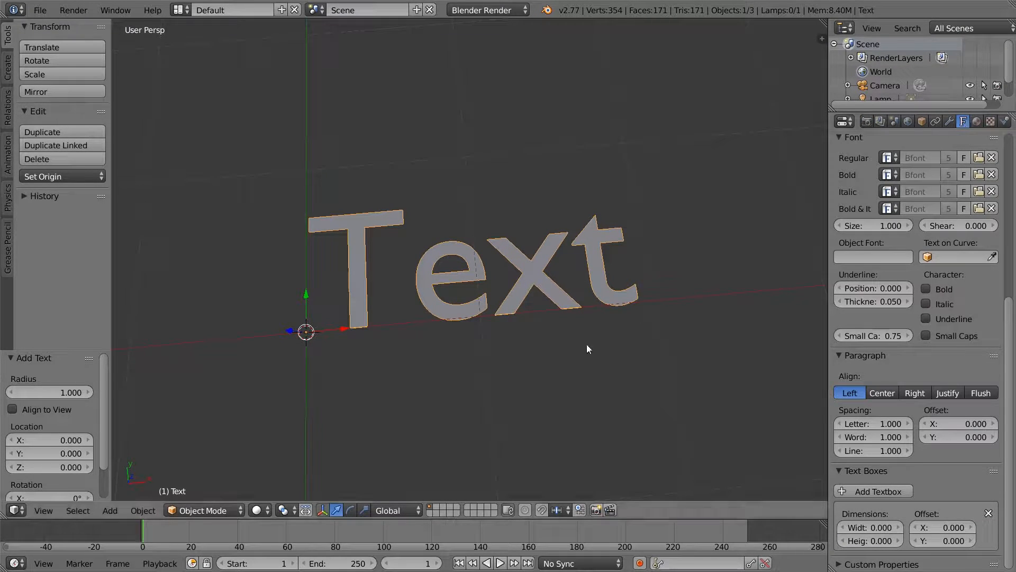
pyautogui.scroll(12, 878, 291)
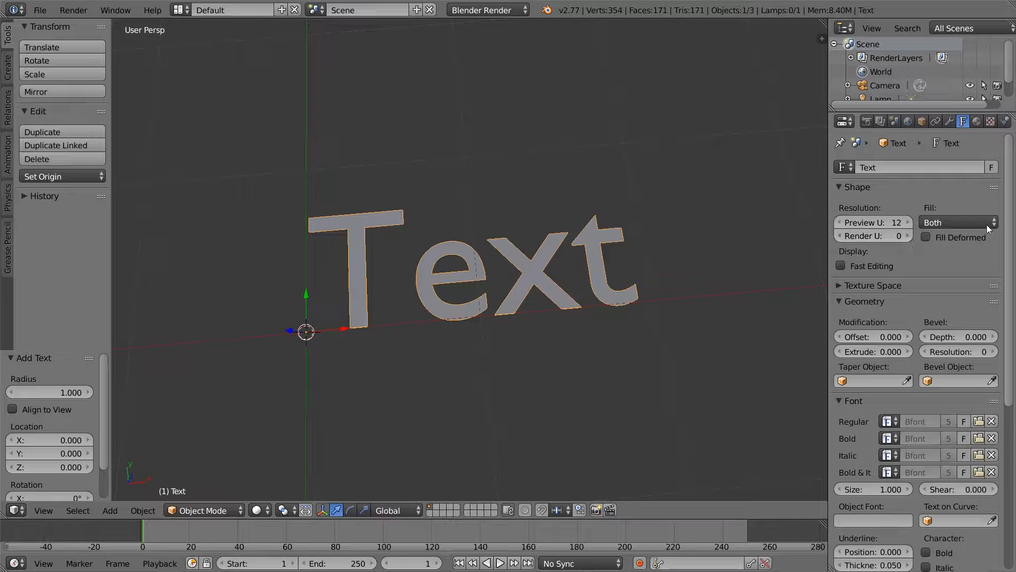
pyautogui.scroll(1, 726, 317)
pyautogui.moveTo(719, 327); pyautogui.dragTo(713, 308, button='middle')
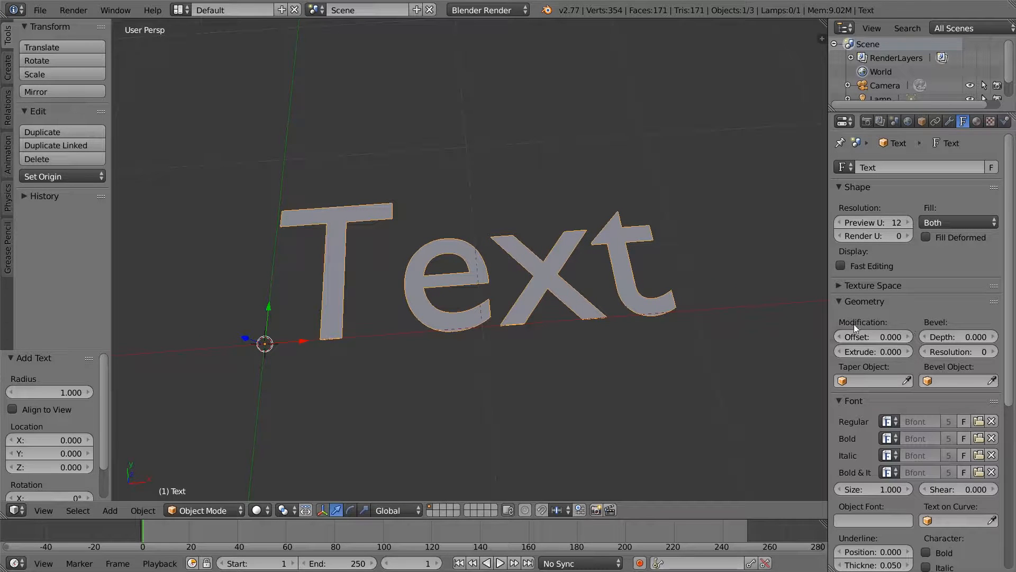
# Try a geometry offset of about -0.011 on the text and reset the offset to 0
pyautogui.moveTo(901, 336)
pyautogui.mouseDown()
pyautogui.moveTo(921, 336)
pyautogui.moveTo(884, 336)
pyautogui.moveTo(898, 337)
pyautogui.mouseUp()
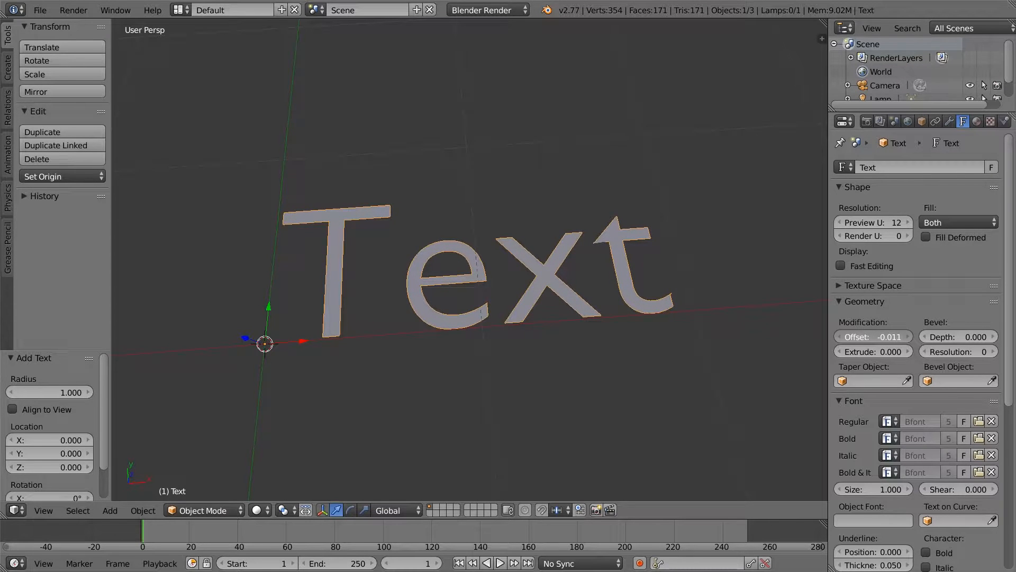
pyautogui.click(900, 338)
pyautogui.write('0')
pyautogui.press('Return')
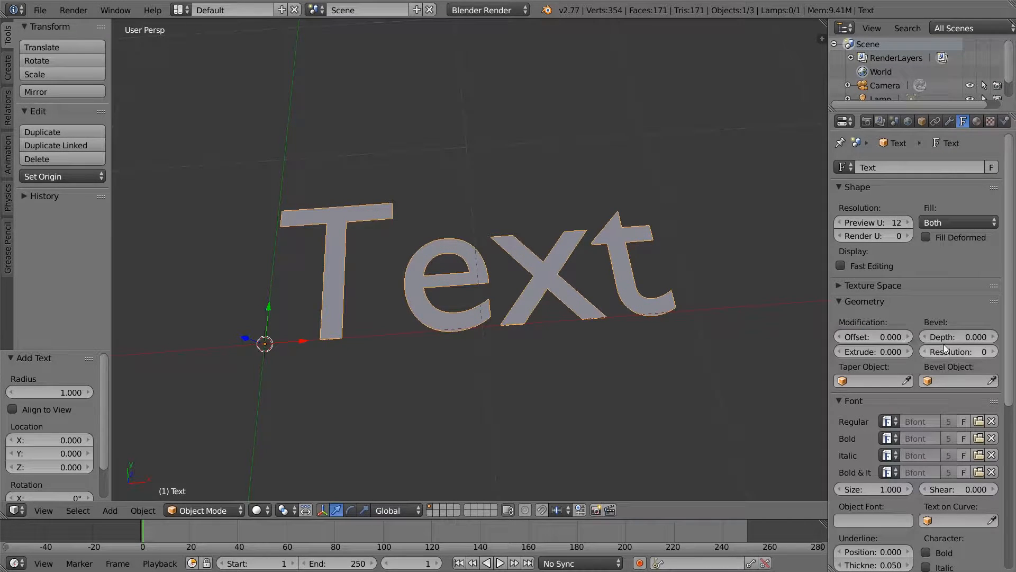
# Give the text a bevel depth of 0.026 and an extrusion of 0.217
pyautogui.moveTo(959, 337)
pyautogui.mouseDown()
pyautogui.moveTo(976, 336)
pyautogui.moveTo(966, 336)
pyautogui.mouseUp()
pyautogui.moveTo(895, 348); pyautogui.dragTo(957, 352)
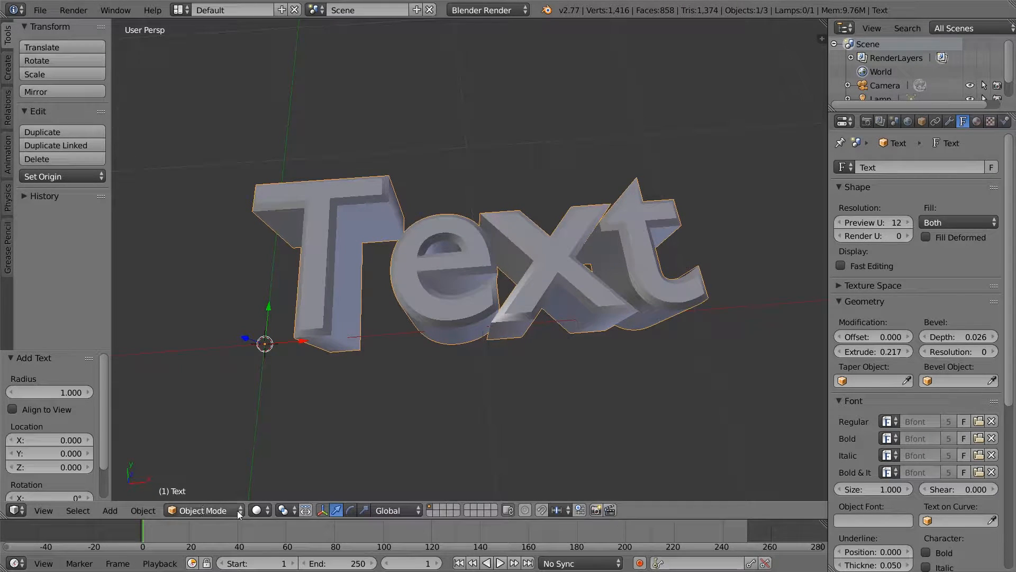
# Try a bevel resolution of 7 on the text in wireframe shading, and restore resolution 0 and solid shading
pyautogui.click(269, 510)
pyautogui.click(275, 475)
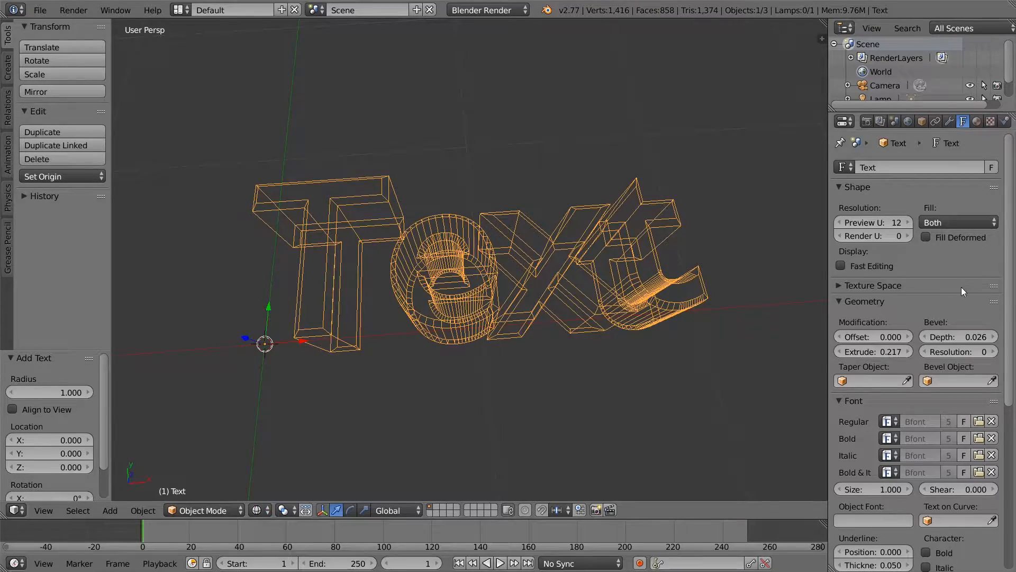
pyautogui.moveTo(973, 355); pyautogui.dragTo(983, 355)
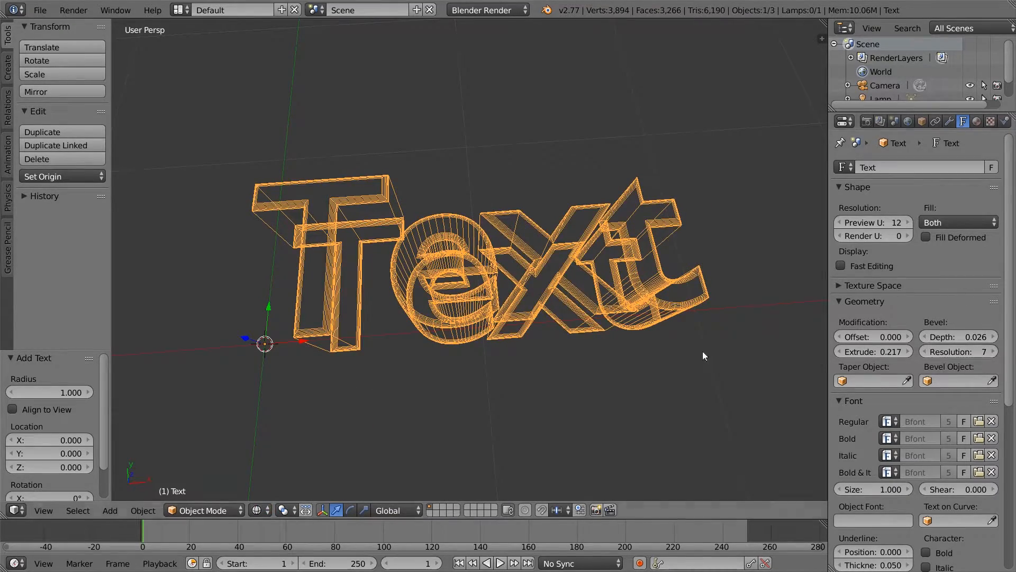
pyautogui.moveTo(703, 351); pyautogui.dragTo(503, 317, button='middle')
pyautogui.moveTo(973, 352); pyautogui.dragTo(961, 353)
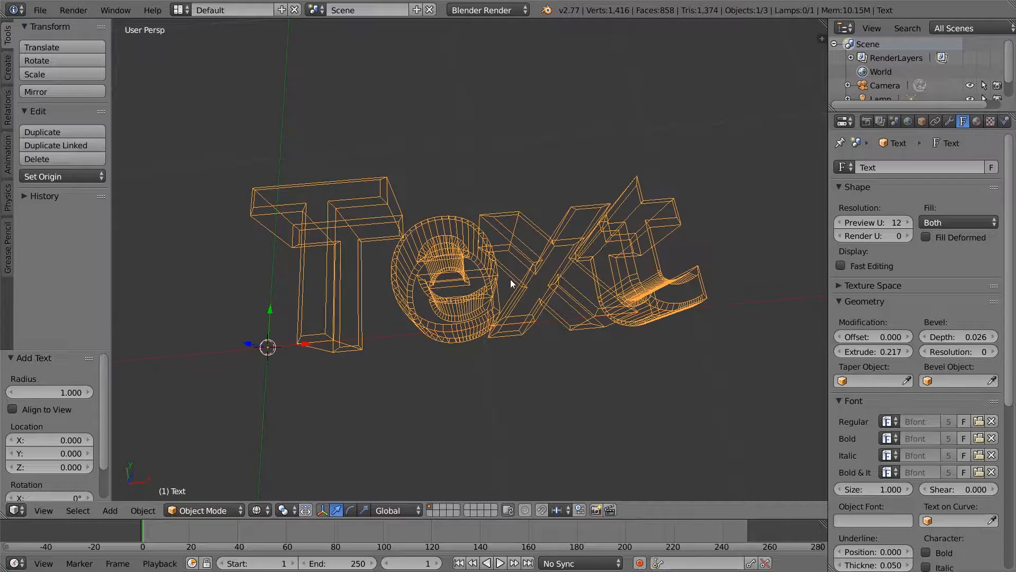
pyautogui.moveTo(554, 334)
pyautogui.mouseDown(button='middle')
pyautogui.moveTo(542, 384)
pyautogui.moveTo(562, 348)
pyautogui.mouseUp(button='middle')
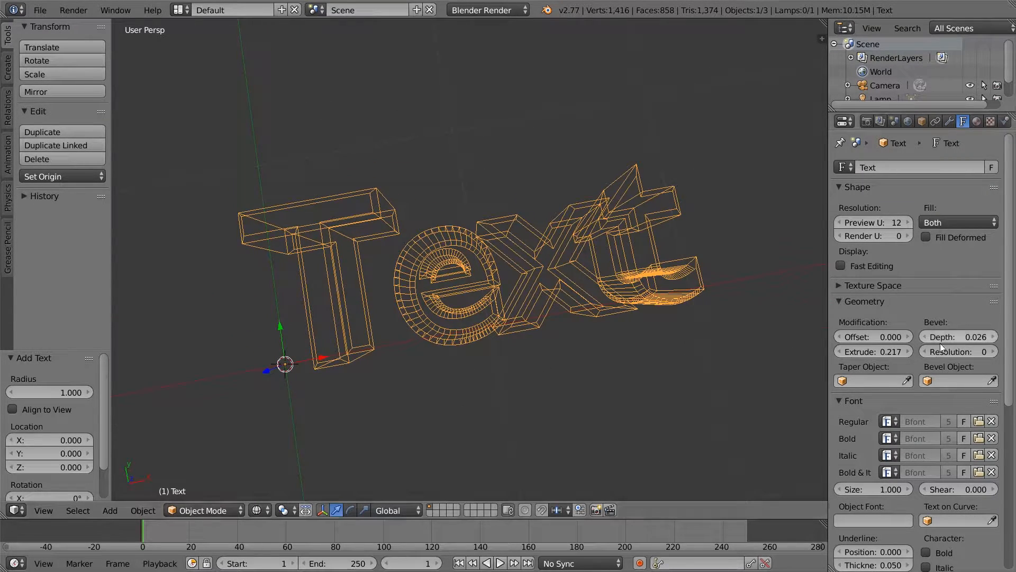
pyautogui.click(257, 509)
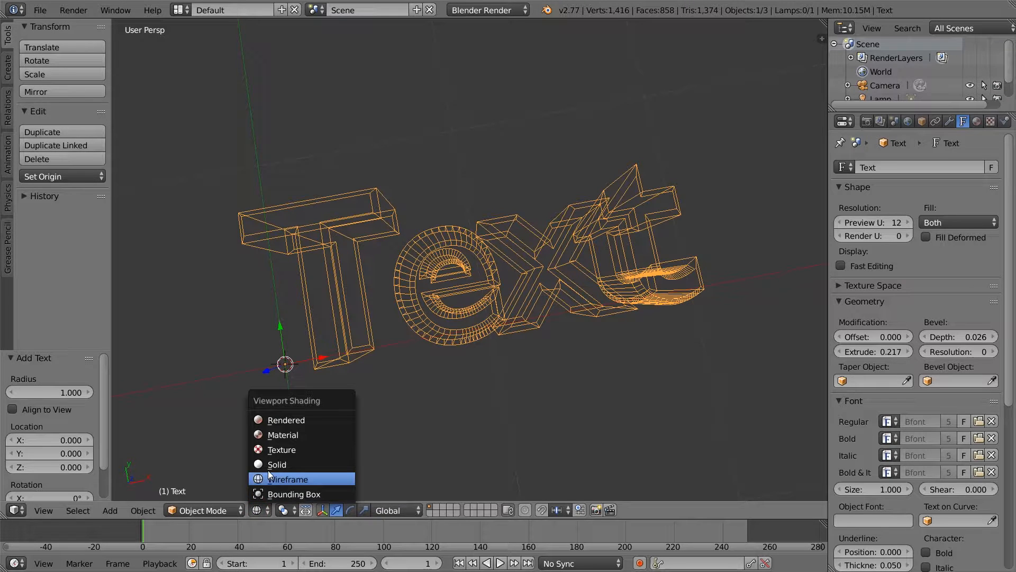
pyautogui.click(271, 464)
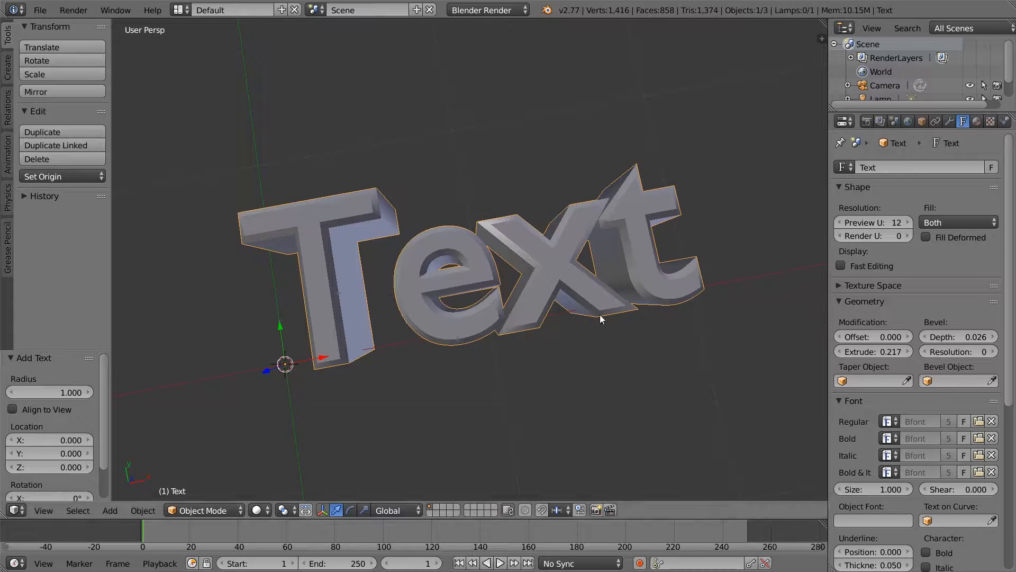
pyautogui.moveTo(599, 314)
pyautogui.mouseDown(button='middle')
pyautogui.moveTo(526, 302)
pyautogui.moveTo(569, 277)
pyautogui.moveTo(633, 274)
pyautogui.moveTo(629, 258)
pyautogui.mouseUp(button='middle')
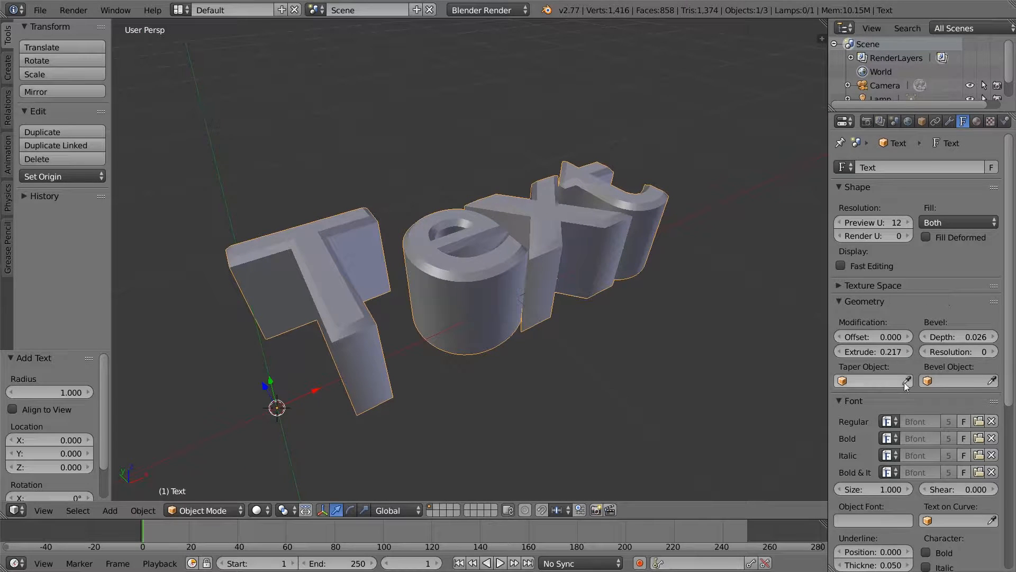
# Load framd.ttf from C:\Windows\Fonts as the text's regular font
pyautogui.scroll(-2, 952, 363)
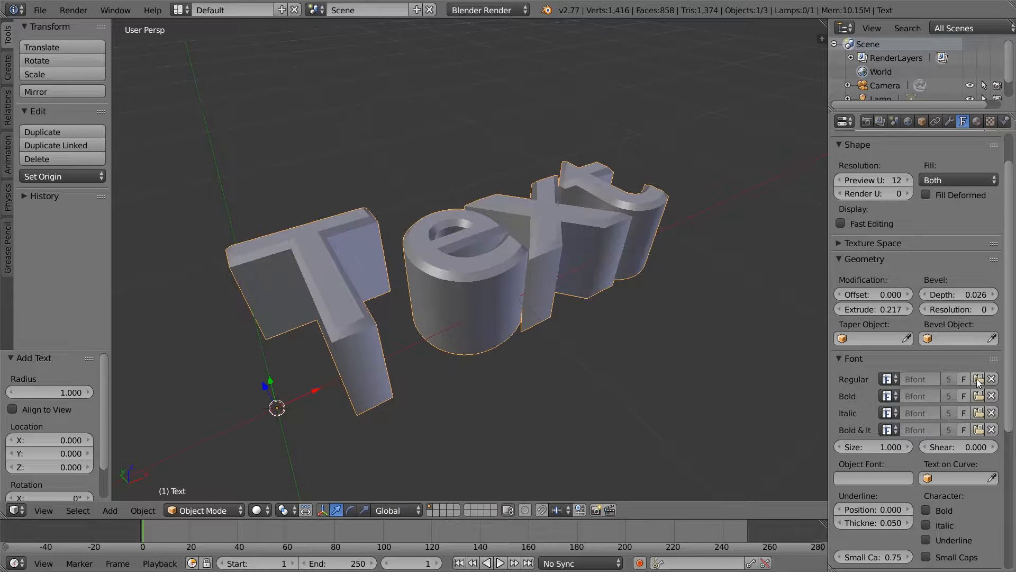
pyautogui.click(843, 356)
pyautogui.click(853, 358)
pyautogui.click(978, 379)
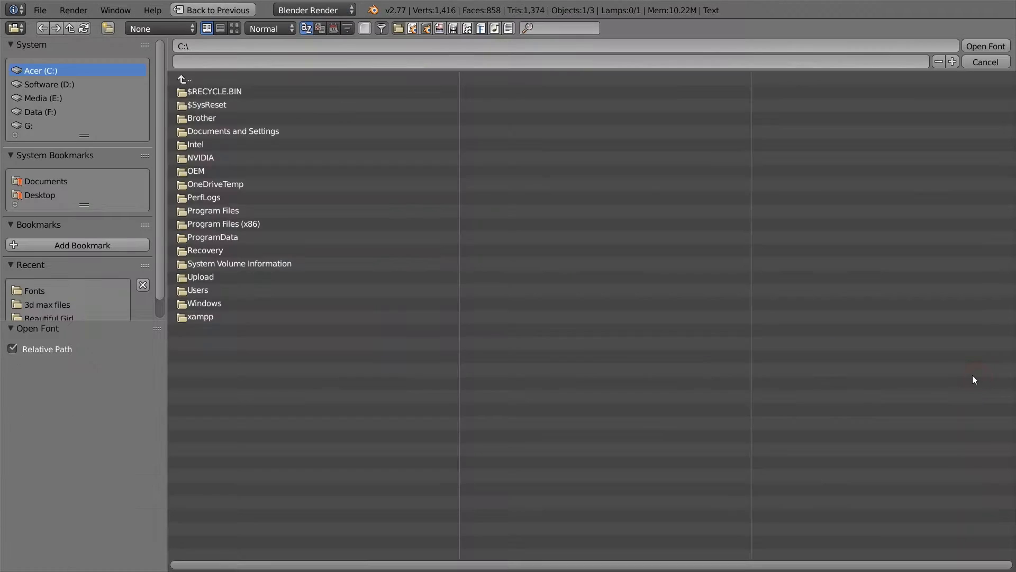
pyautogui.click(208, 301)
pyautogui.click(197, 359)
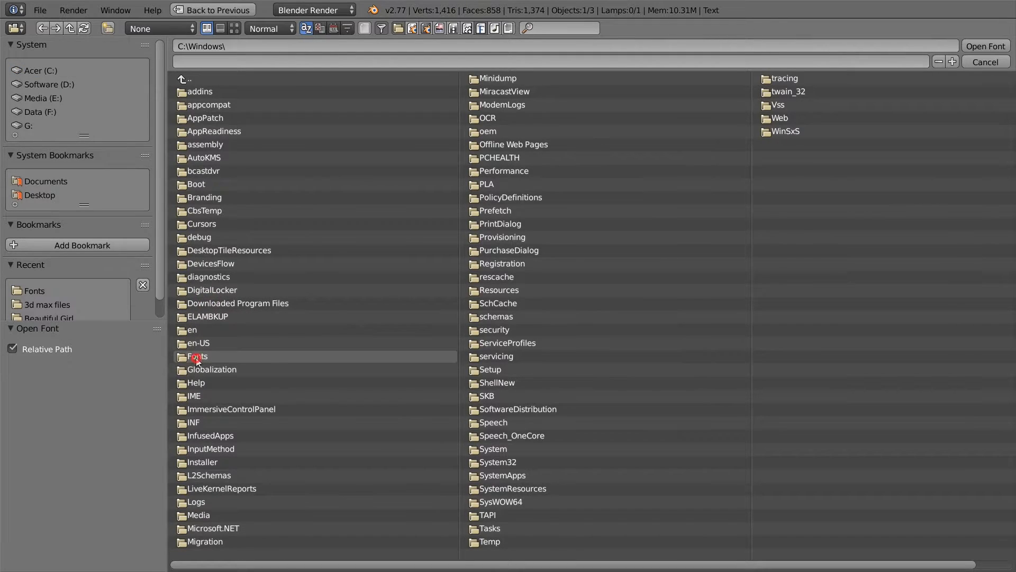
pyautogui.scroll(-5, 826, 191)
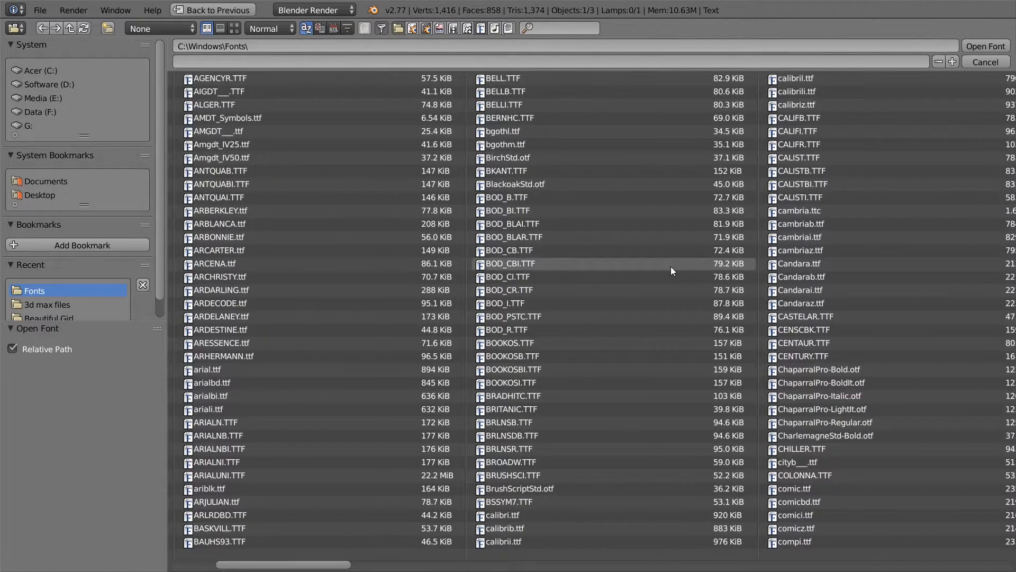
pyautogui.scroll(-2, 671, 270)
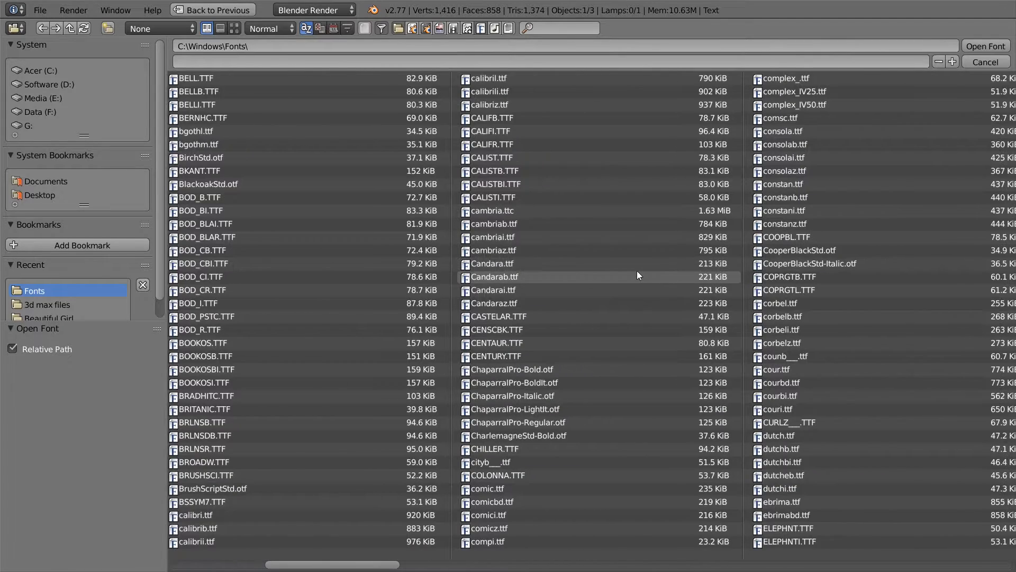
pyautogui.scroll(-2, 637, 276)
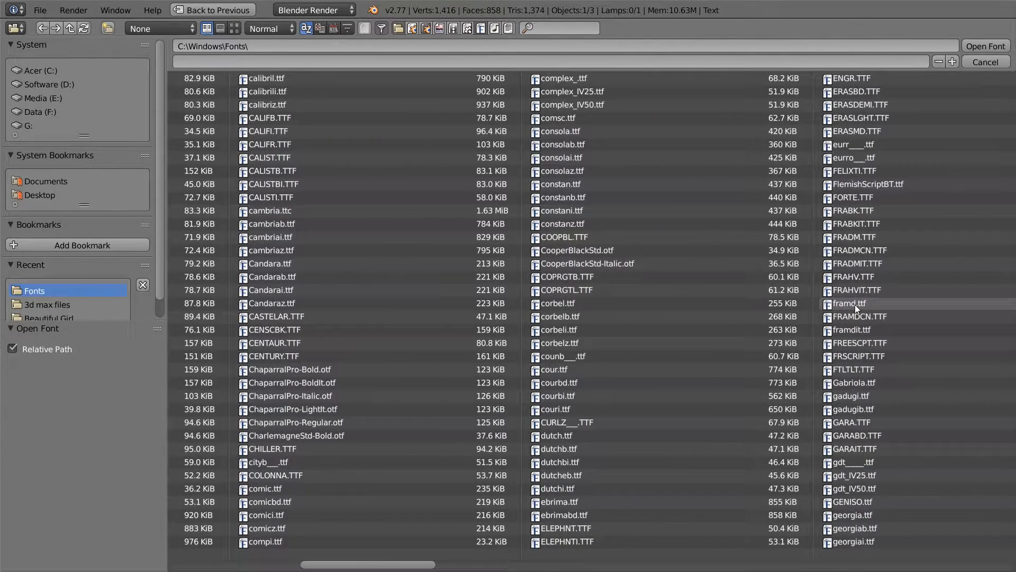
pyautogui.doubleClick(855, 304)
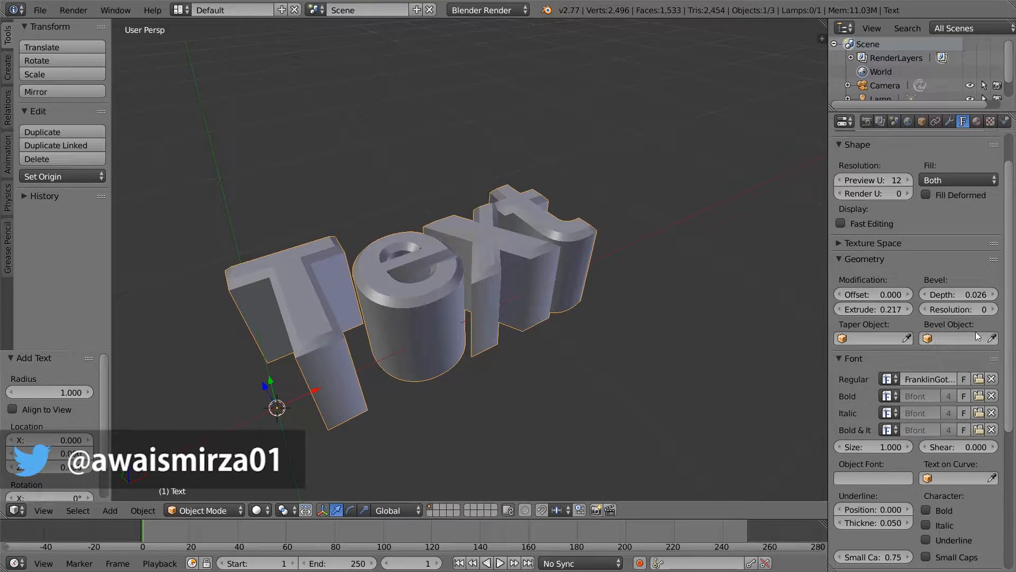
# Set the text's size to 0.890, shear to -0.300, and underline position and thickness to 0.800
pyautogui.moveTo(557, 277); pyautogui.dragTo(364, 294, button='middle')
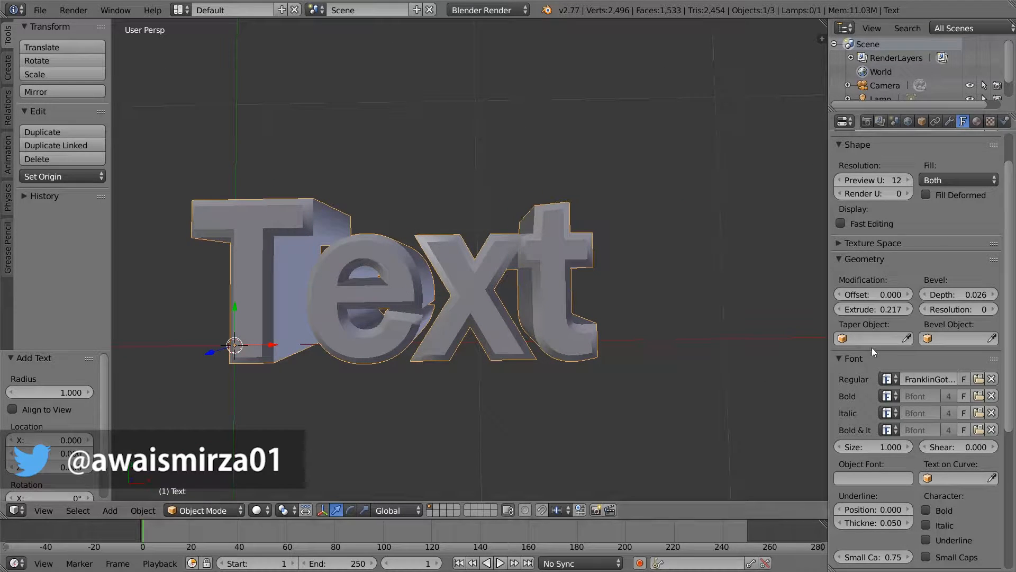
pyautogui.moveTo(899, 449)
pyautogui.mouseDown()
pyautogui.moveTo(873, 448)
pyautogui.moveTo(893, 449)
pyautogui.mouseUp()
pyautogui.moveTo(971, 447)
pyautogui.mouseDown()
pyautogui.moveTo(1012, 448)
pyautogui.moveTo(930, 448)
pyautogui.moveTo(958, 448)
pyautogui.mouseUp()
# Try the center, right and justify paragraph alignments on the text and return it to left alignment
pyautogui.scroll(-5, 957, 462)
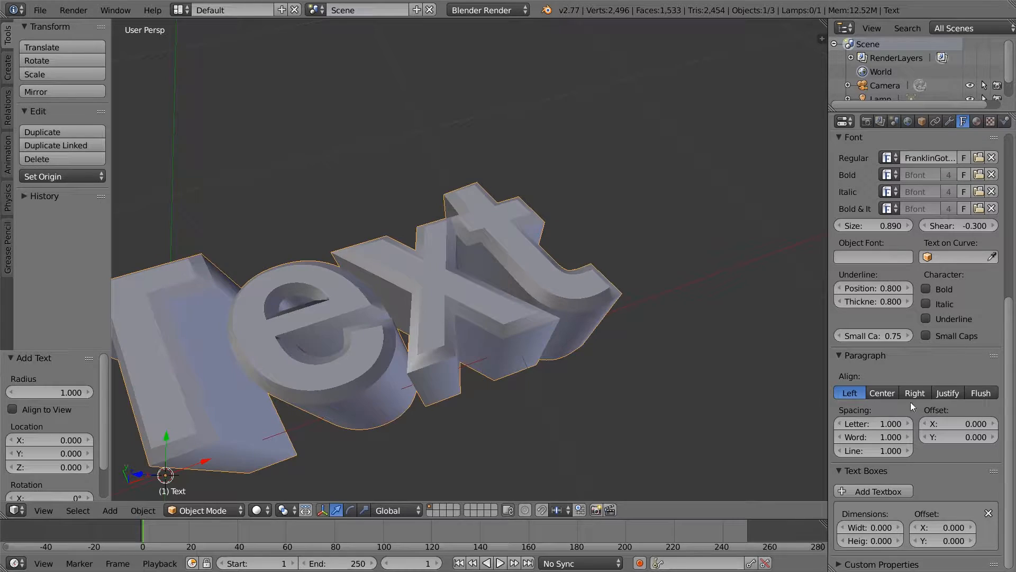
pyautogui.click(882, 393)
pyautogui.click(921, 394)
pyautogui.click(947, 392)
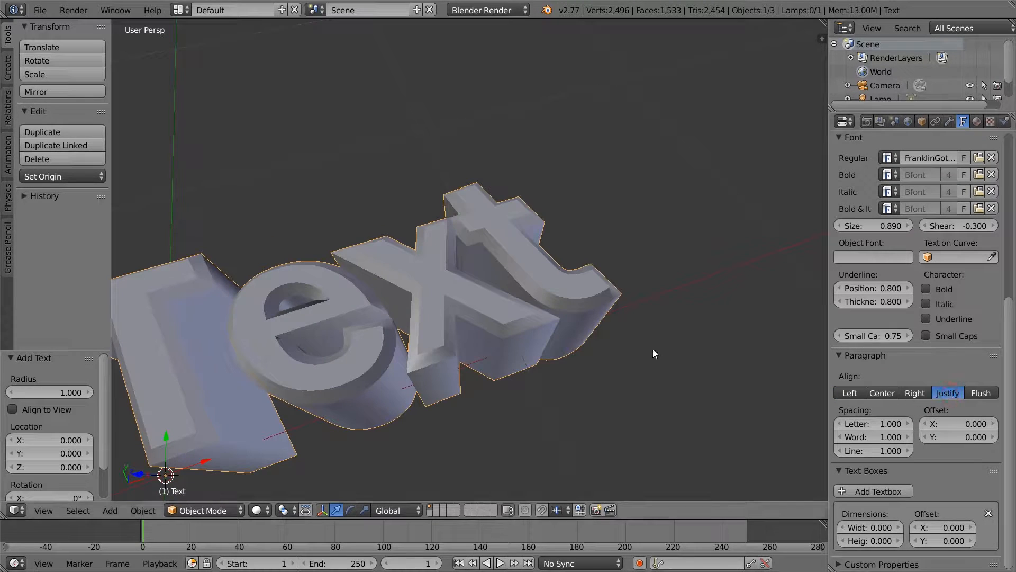
pyautogui.click(850, 393)
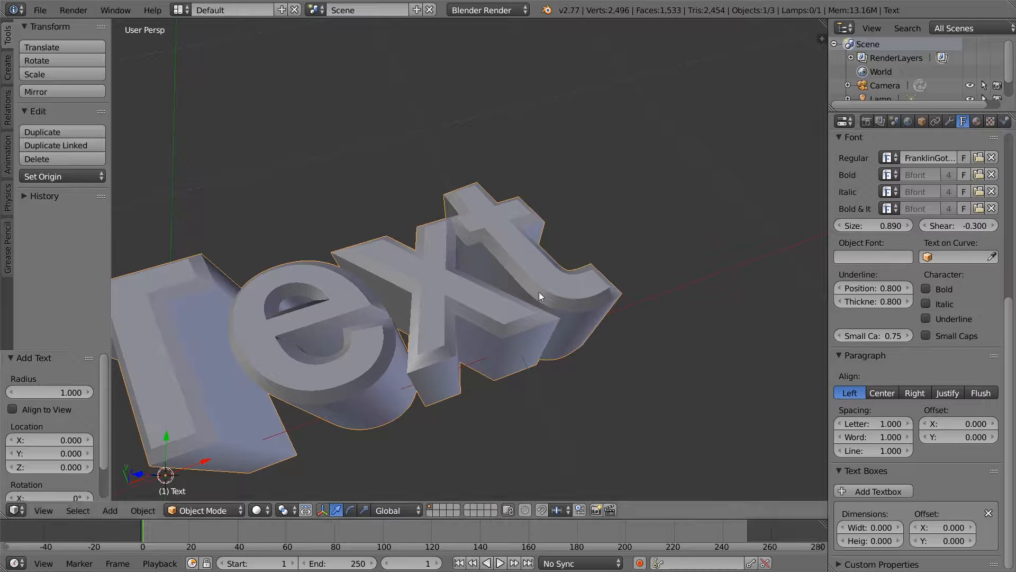
pyautogui.moveTo(331, 263); pyautogui.dragTo(530, 315, button='middle')
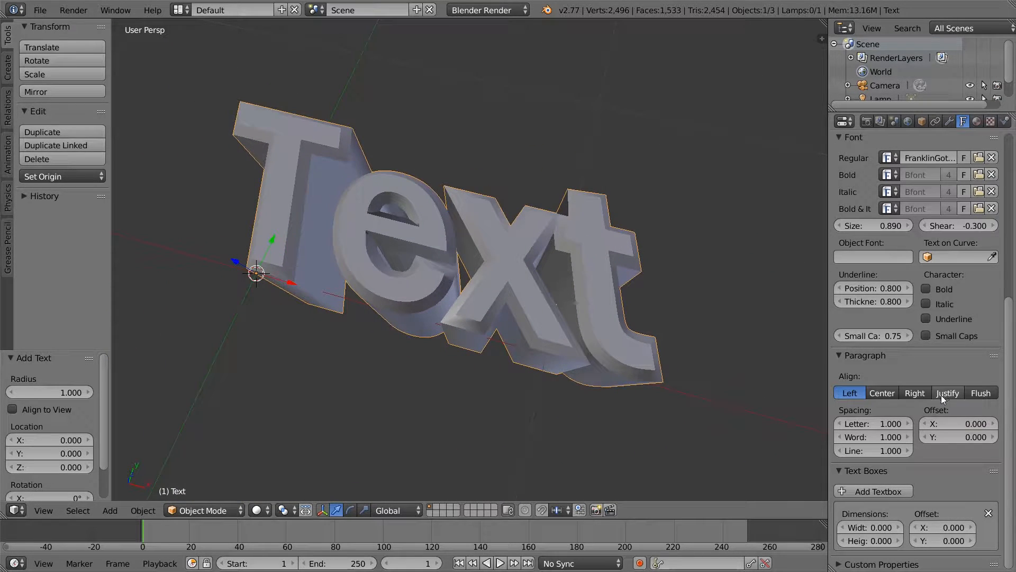
# Delete the text object from the scene
pyautogui.moveTo(608, 264); pyautogui.dragTo(513, 290, button='middle')
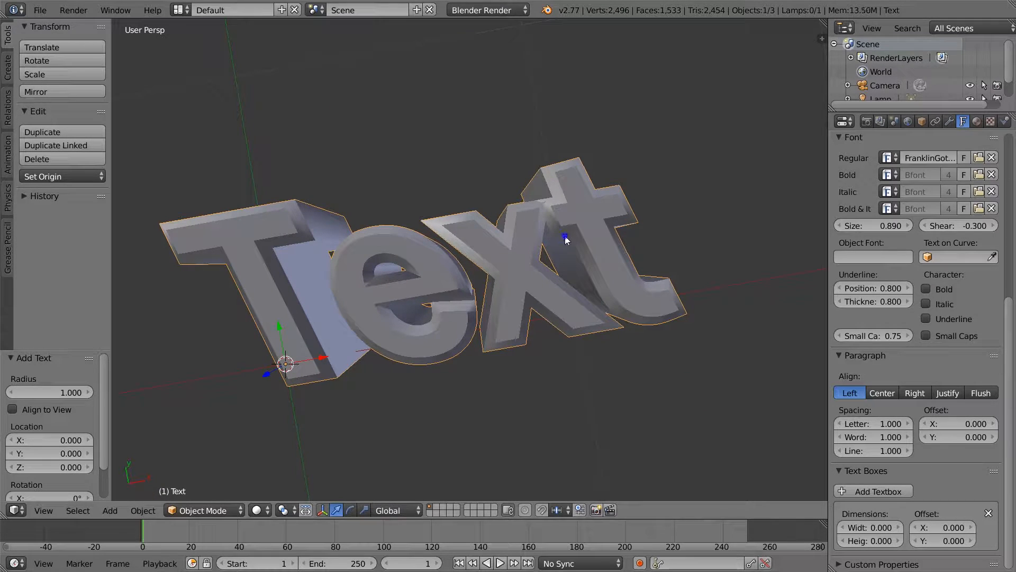
pyautogui.press('x')
pyautogui.click(546, 238)
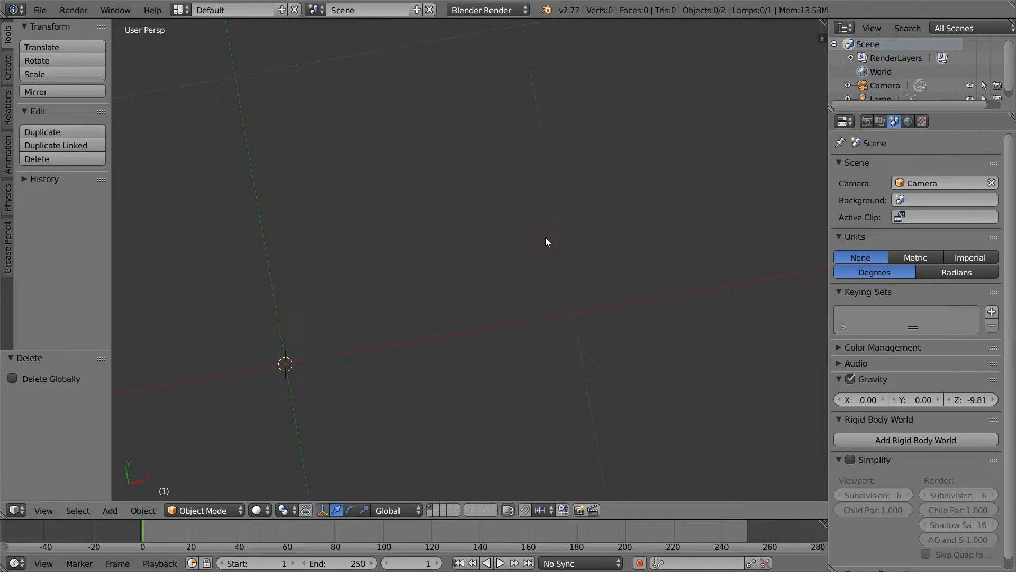
pyautogui.hotkey('shift', 'z')
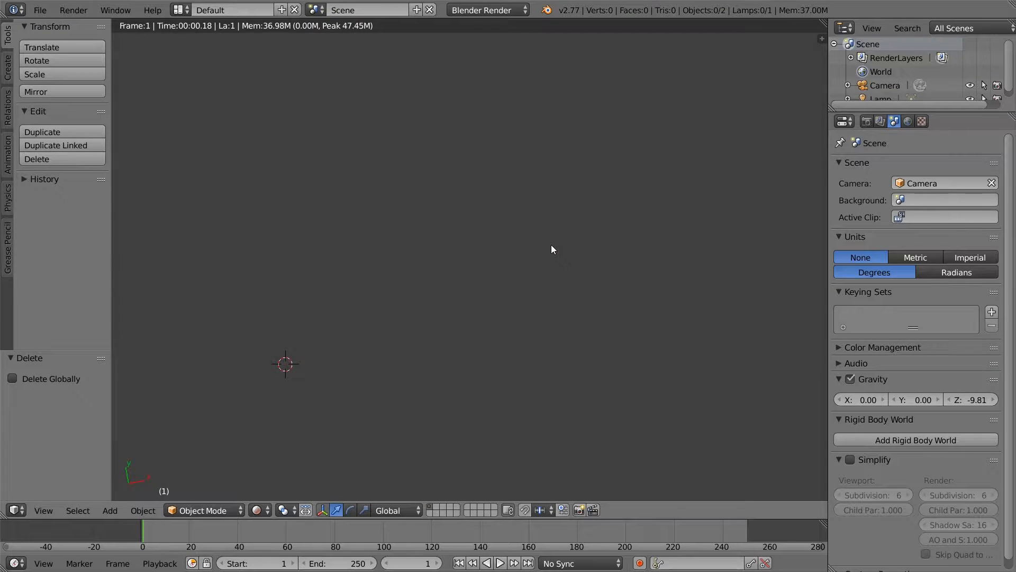
pyautogui.hotkey('shift', 'z')
pyautogui.moveTo(548, 240)
pyautogui.mouseDown(button='middle')
pyautogui.moveTo(377, 135)
pyautogui.moveTo(341, 264)
pyautogui.moveTo(426, 270)
pyautogui.moveTo(610, 249)
pyautogui.moveTo(570, 227)
pyautogui.moveTo(533, 237)
pyautogui.mouseUp(button='middle')
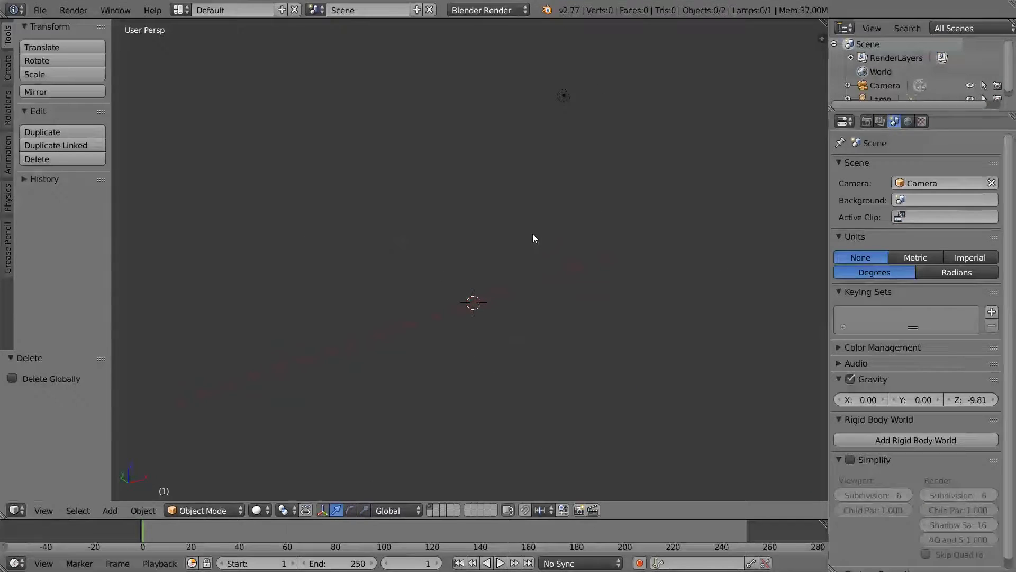
# Add a cube mesh at the origin and a 32-vertex cylinder mesh beside it
pyautogui.click(111, 510)
pyautogui.moveTo(131, 494)
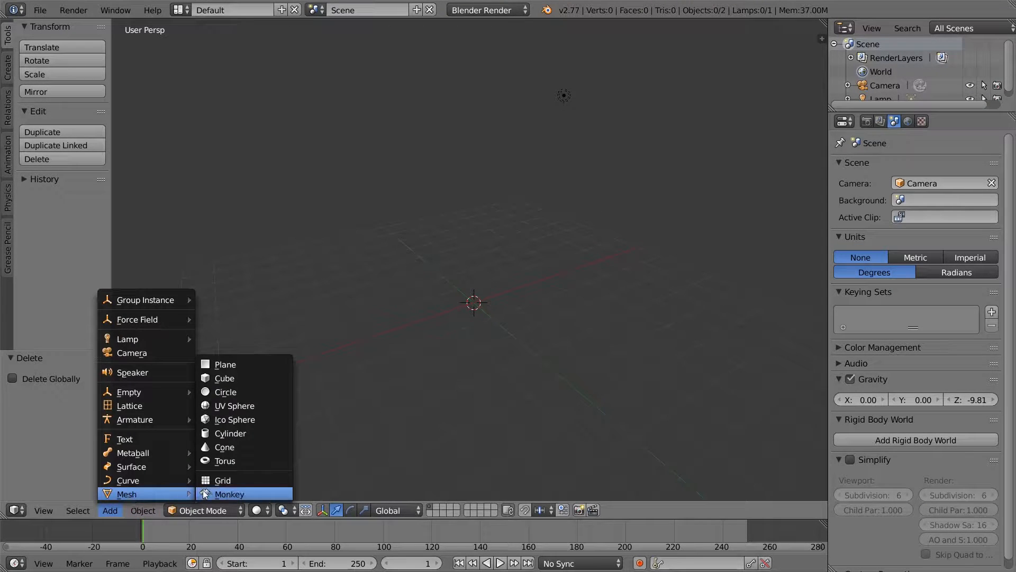
pyautogui.click(249, 378)
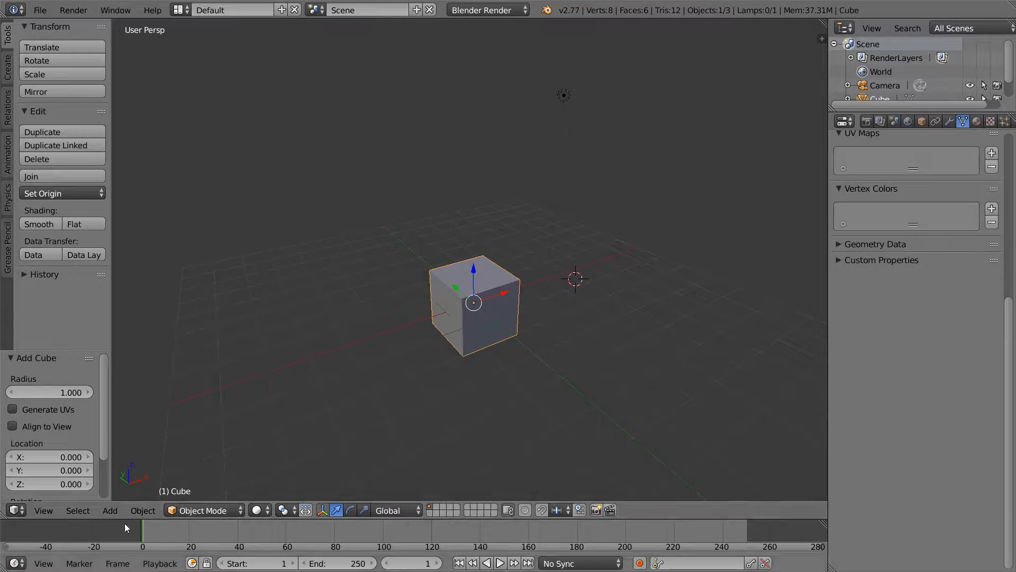
pyautogui.click(143, 511)
pyautogui.moveTo(120, 505)
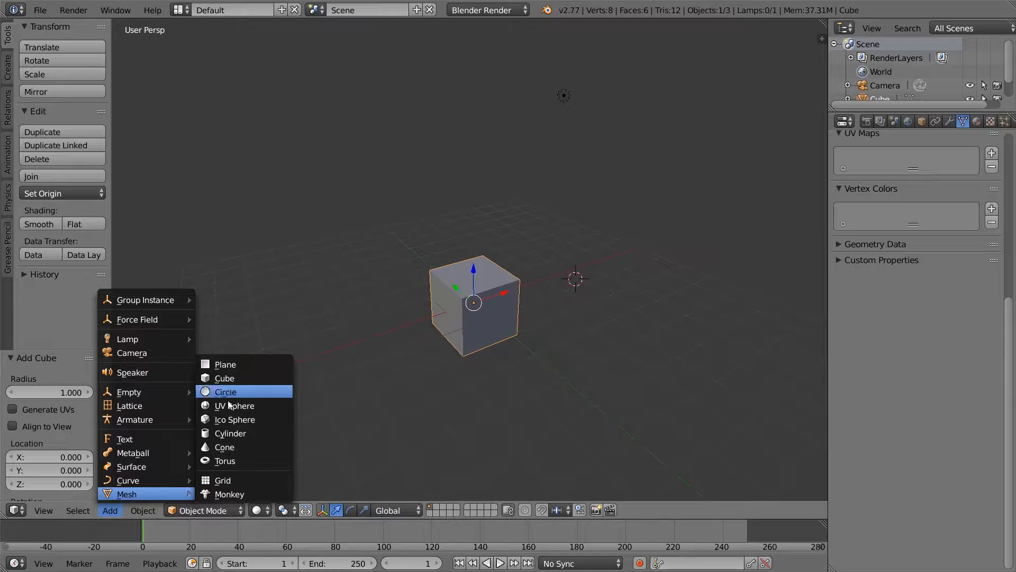
pyautogui.click(227, 433)
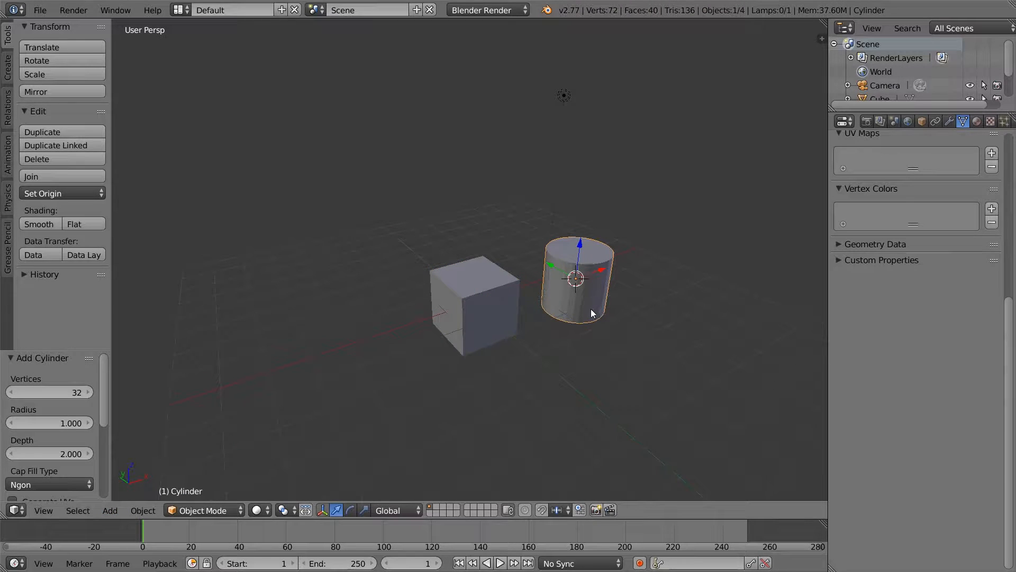
# Move the cylinder -2.939 along X and then along Y onto the cube's centre, and scale it down to fit within the cube's top face
pyautogui.press('KP_7')
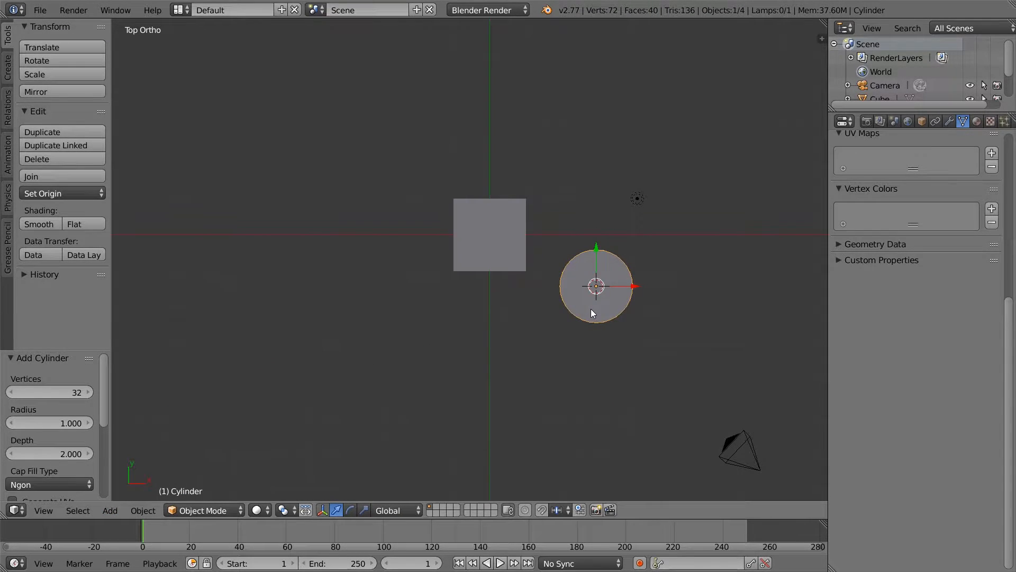
pyautogui.press('KP_1')
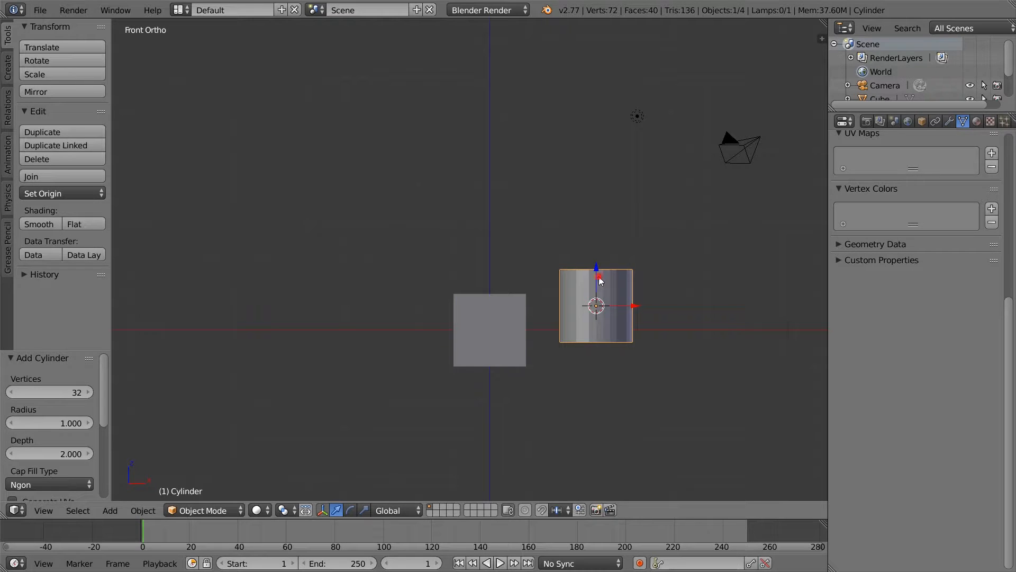
pyautogui.moveTo(600, 280); pyautogui.dragTo(527, 277)
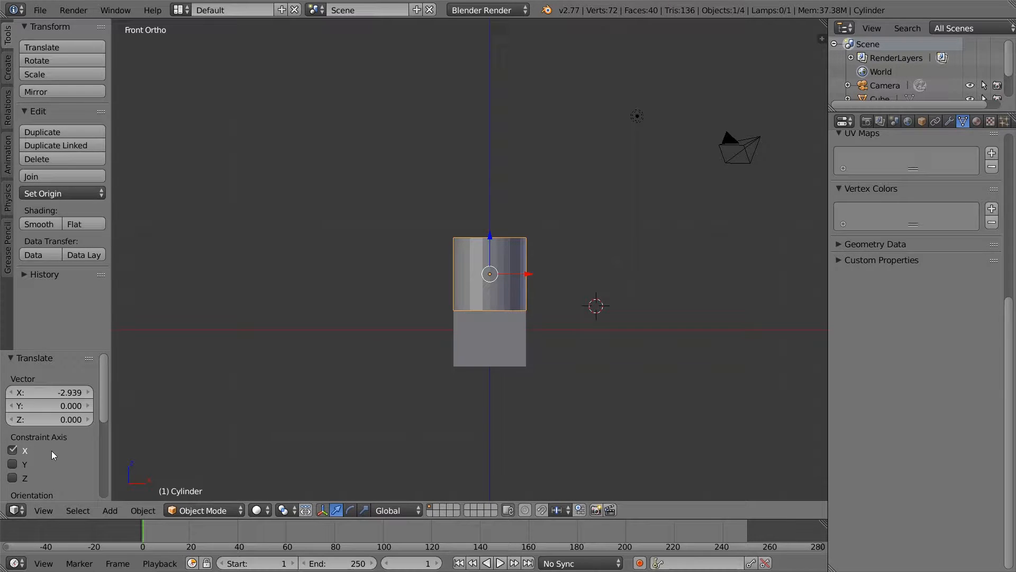
pyautogui.scroll(-3, 52, 450)
pyautogui.scroll(-2, 391, 377)
pyautogui.moveTo(459, 331); pyautogui.dragTo(532, 336, button='middle')
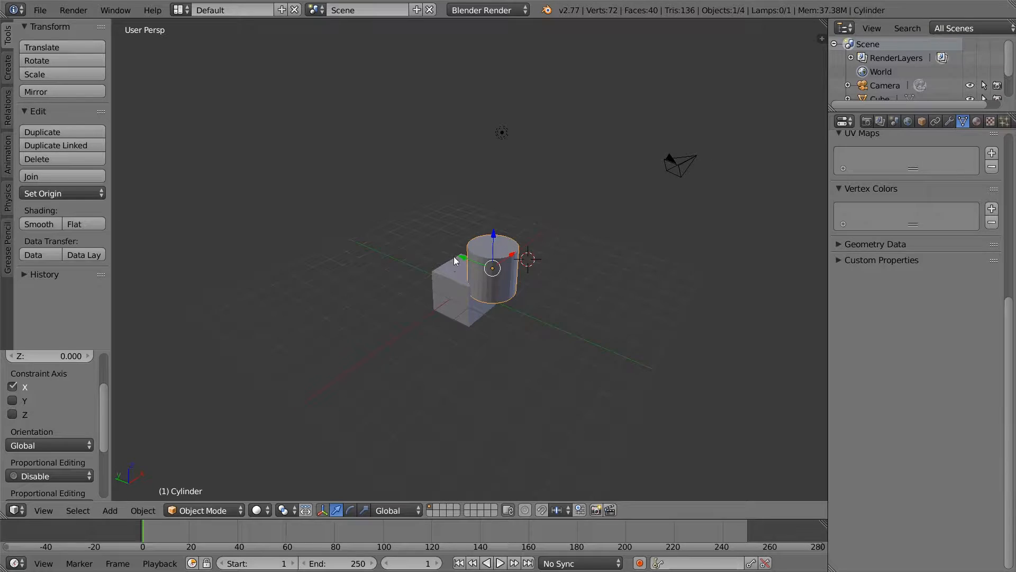
pyautogui.moveTo(453, 256); pyautogui.dragTo(432, 249)
pyautogui.moveTo(511, 278); pyautogui.dragTo(534, 254, button='middle')
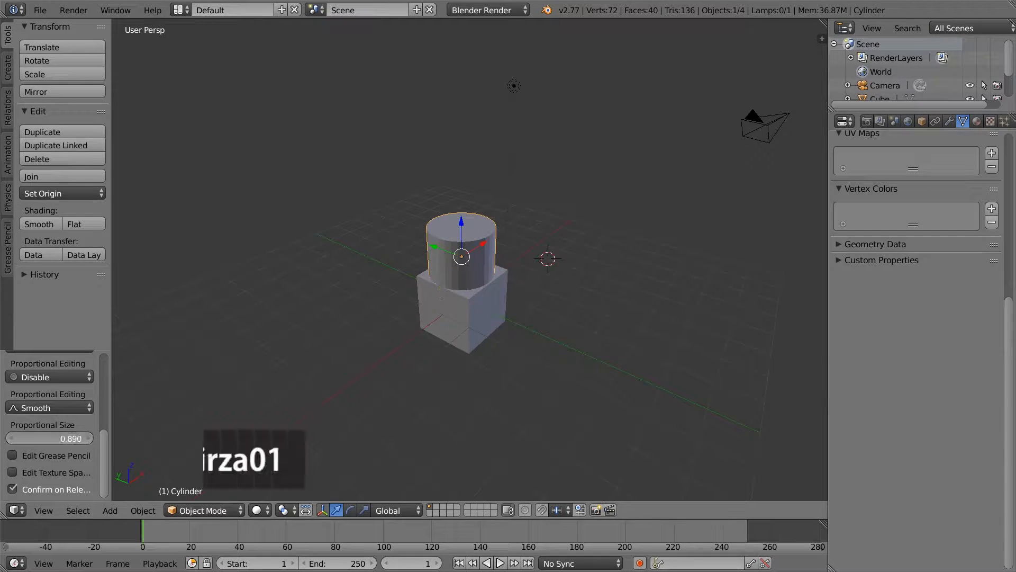
pyautogui.press('s')
pyautogui.click(439, 281)
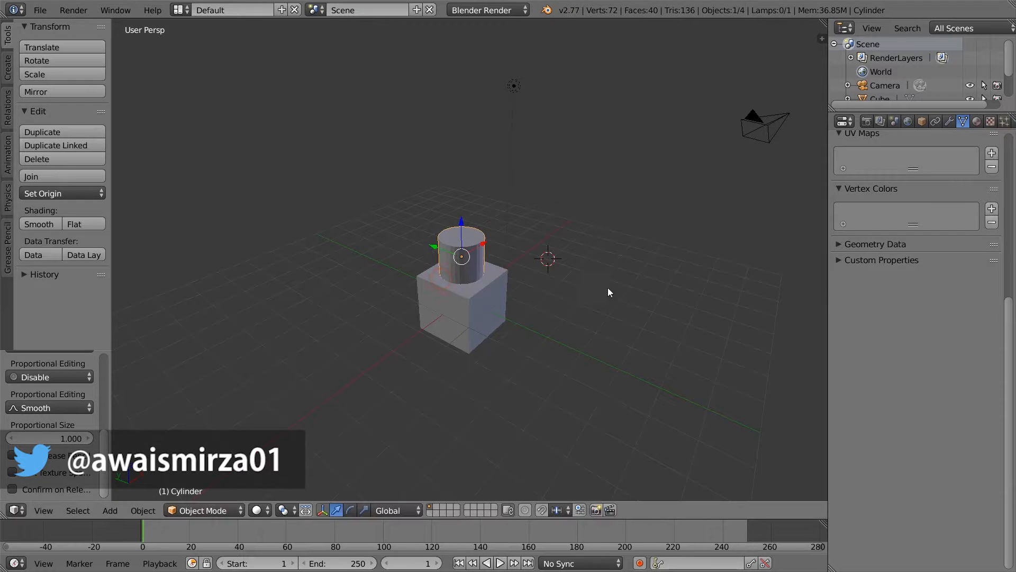
# Add a Boolean modifier to the cube
pyautogui.scroll(4, 529, 264)
pyautogui.rightClick(534, 306)
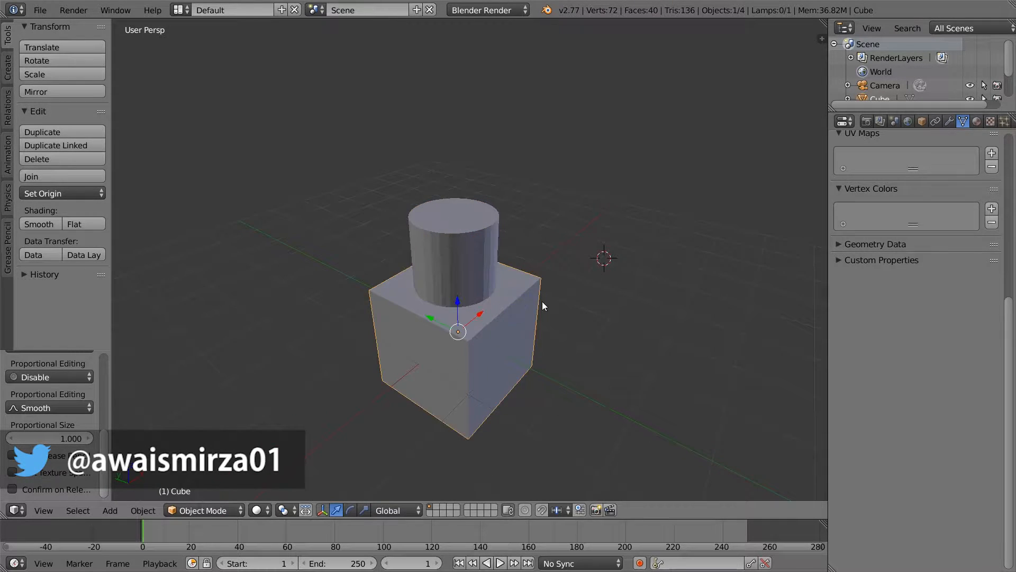
pyautogui.click(947, 121)
pyautogui.click(945, 168)
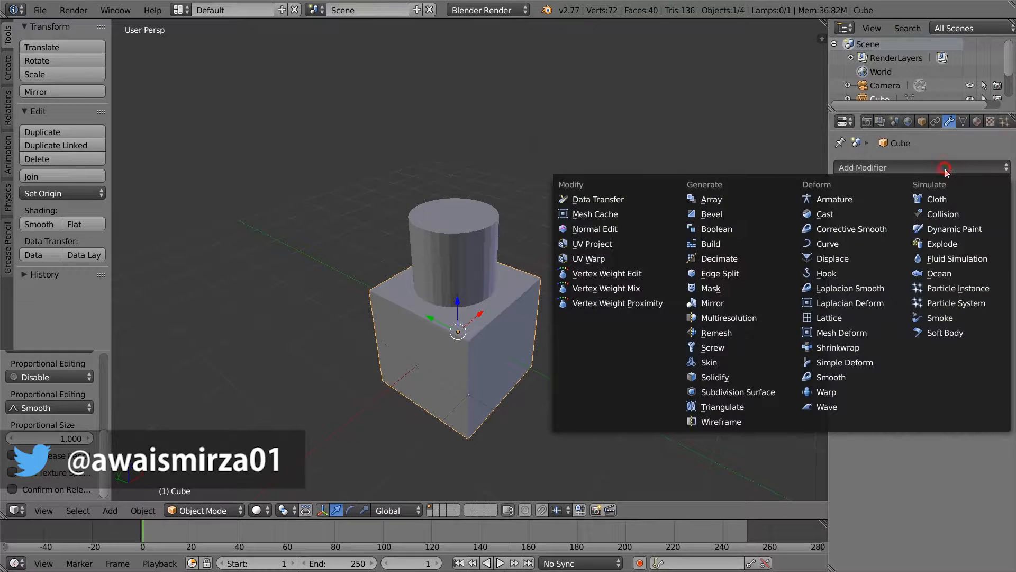
pyautogui.click(723, 229)
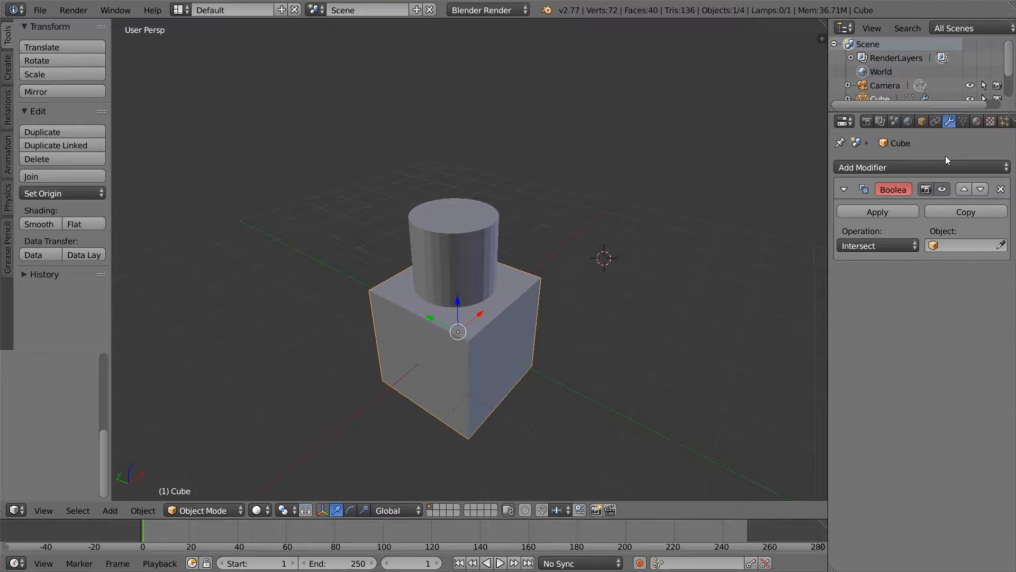
# Set the cube's Boolean operation to Intersect with the Cylinder as its object and inspect the result
pyautogui.click(884, 245)
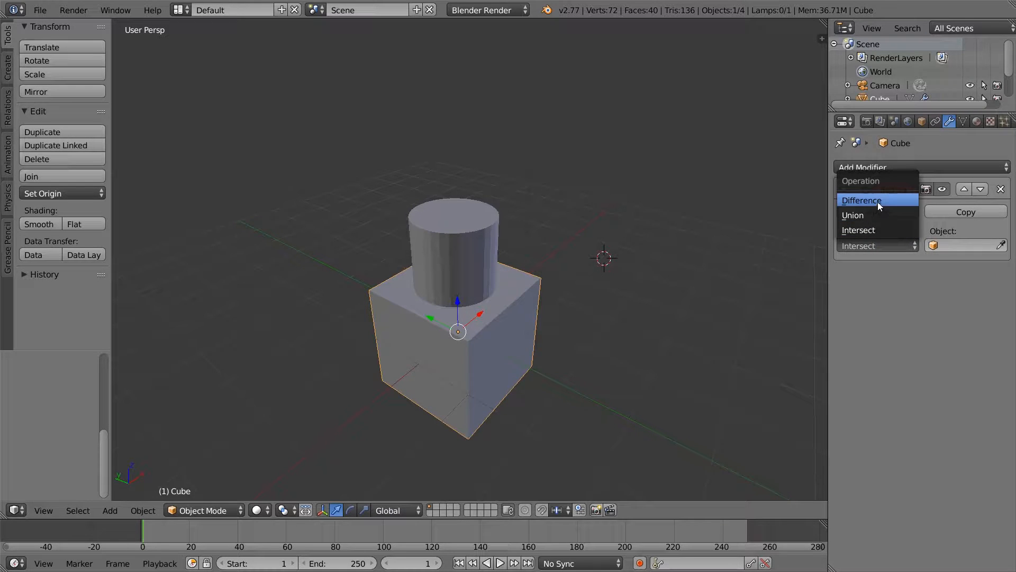
pyautogui.click(863, 234)
pyautogui.moveTo(451, 324); pyautogui.dragTo(432, 302, button='middle')
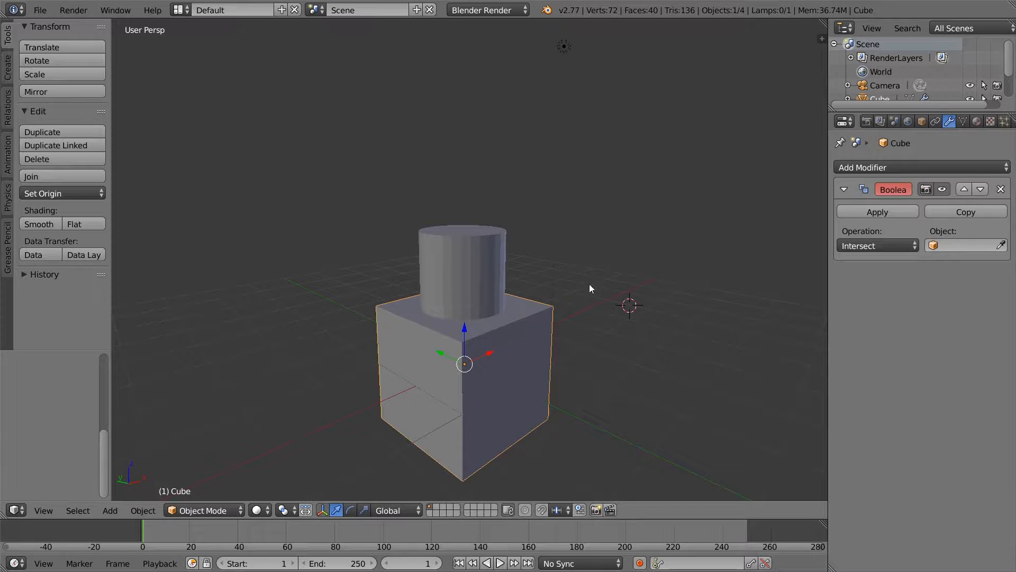
pyautogui.rightClick(979, 245)
pyautogui.click(959, 247)
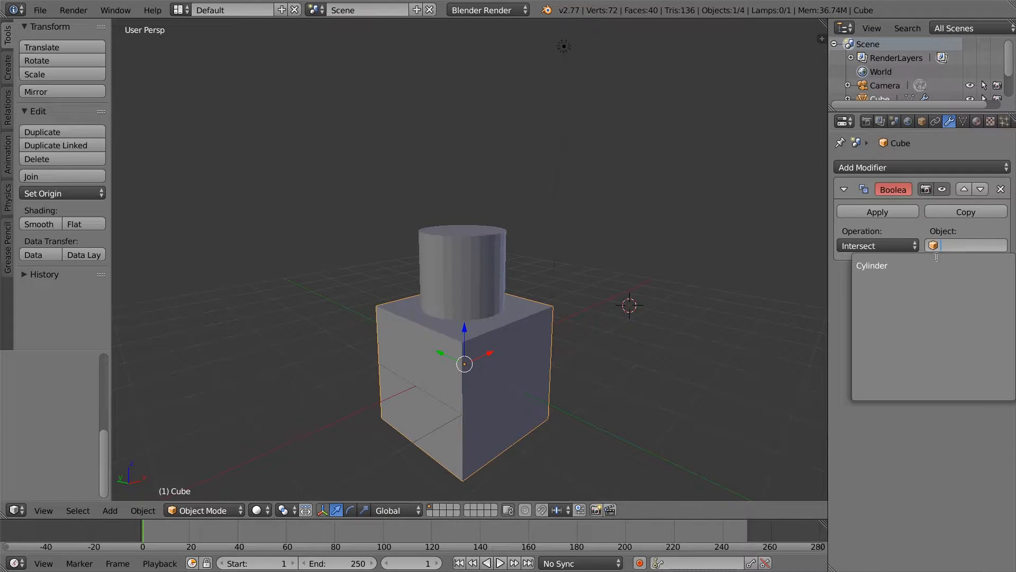
pyautogui.click(882, 266)
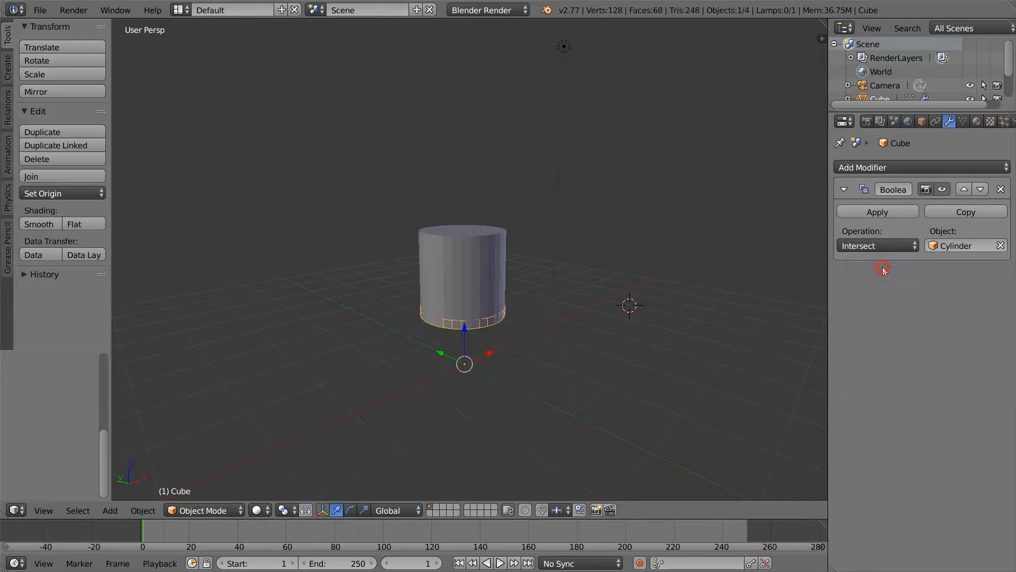
pyautogui.moveTo(472, 335); pyautogui.dragTo(481, 365, button='middle')
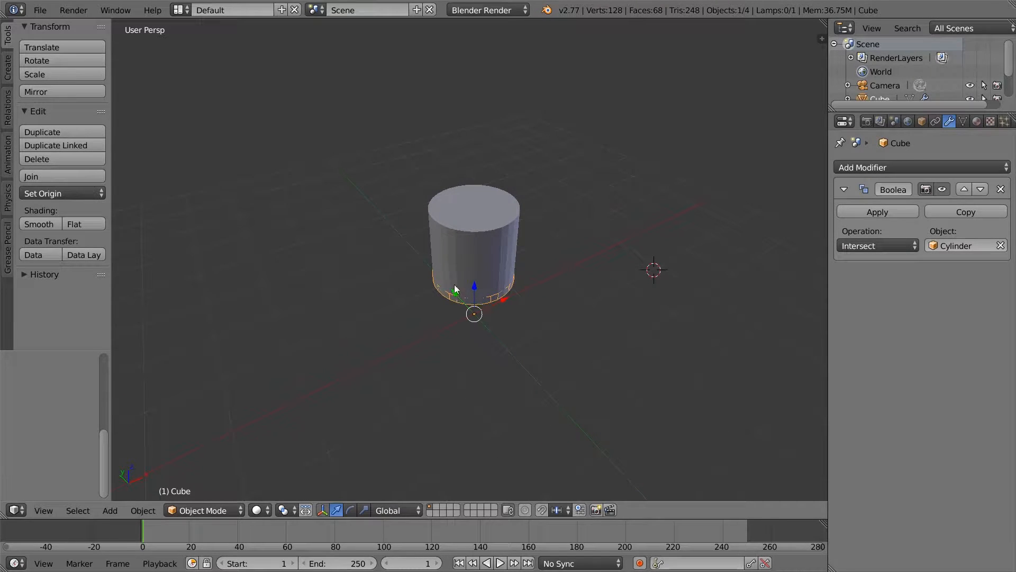
pyautogui.moveTo(473, 297); pyautogui.dragTo(477, 284, button='middle')
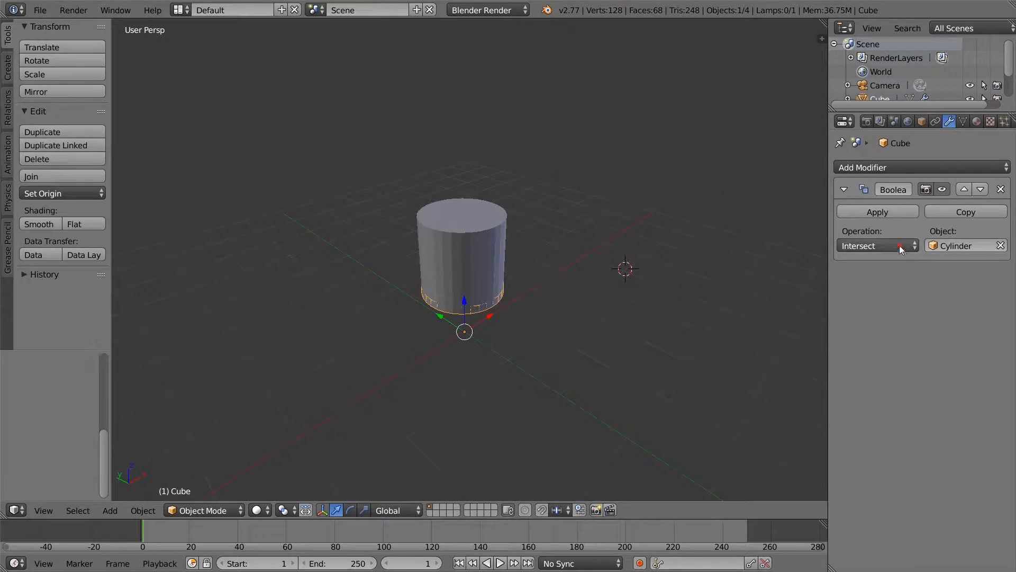
# Switch the Boolean operation to Union and inspect the combined shape in wireframe shading
pyautogui.click(878, 245)
pyautogui.click(884, 218)
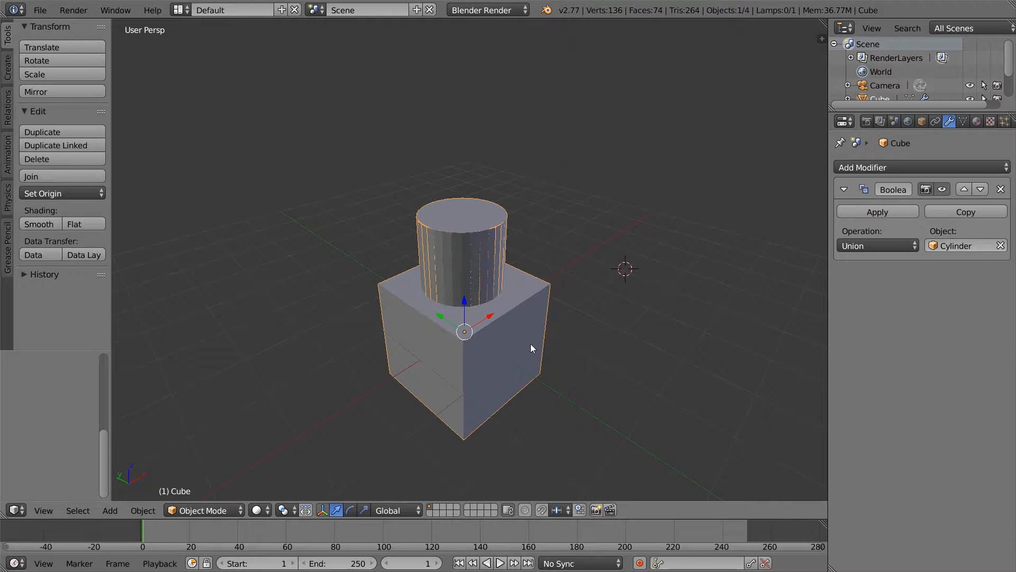
pyautogui.moveTo(531, 348); pyautogui.dragTo(541, 325, button='middle')
pyautogui.click(256, 510)
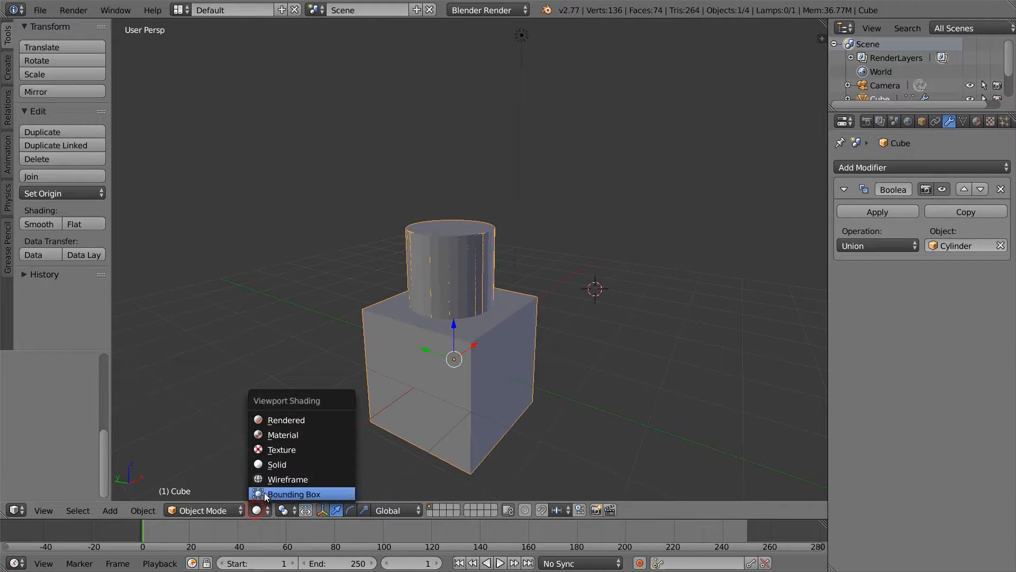
pyautogui.click(270, 484)
pyautogui.moveTo(458, 350); pyautogui.dragTo(440, 332, button='middle')
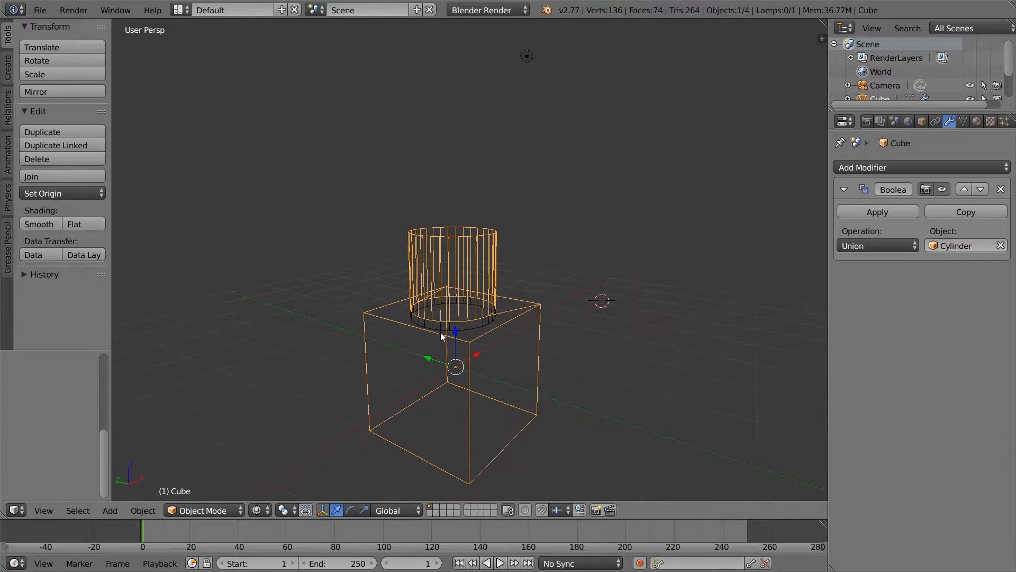
# Apply the Union Boolean modifier and return the viewport to solid shading
pyautogui.click(895, 213)
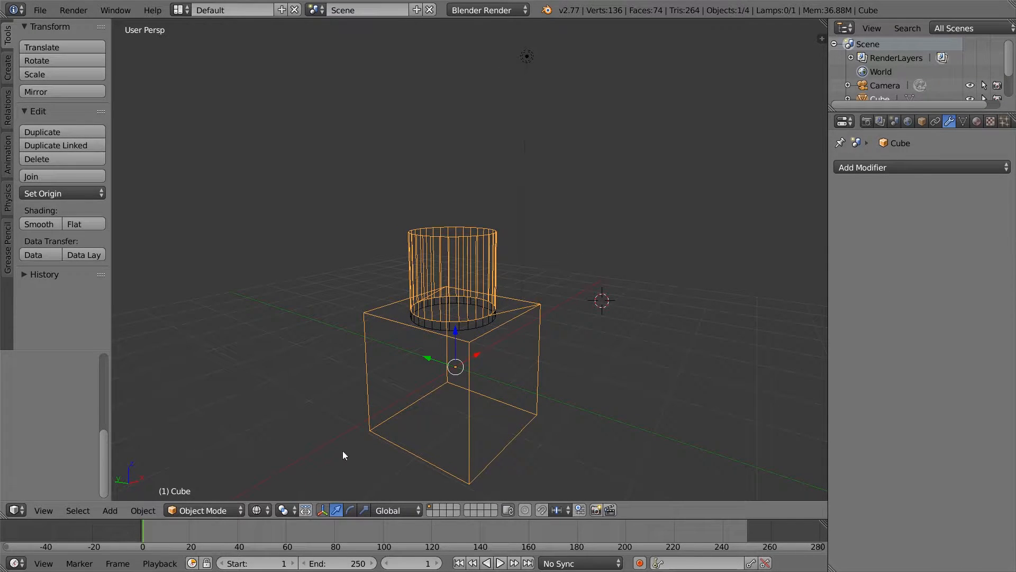
pyautogui.click(257, 510)
pyautogui.click(273, 464)
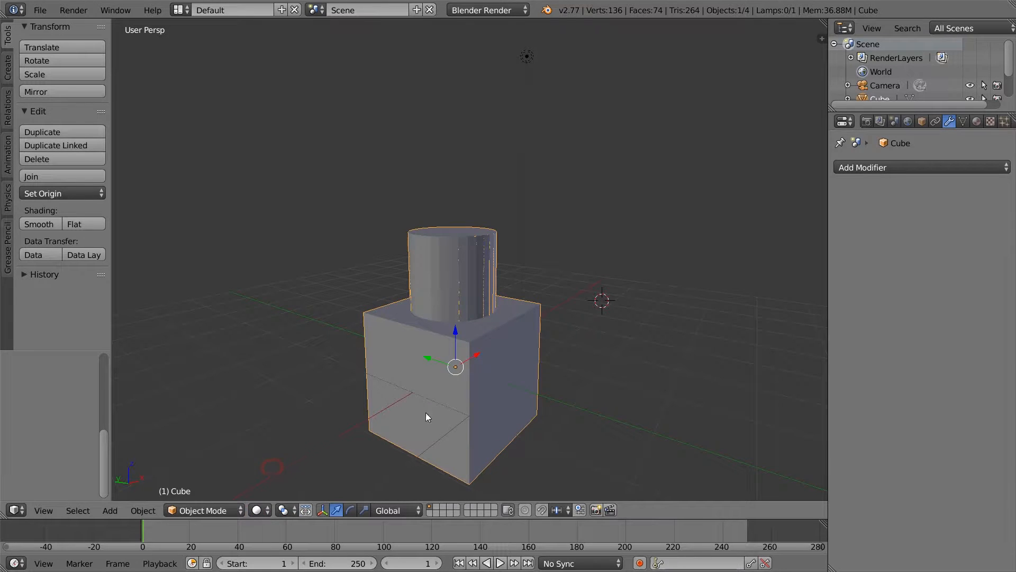
# Move the united shape along X away from the original cylinder and select its cube and cylinder parts to check that they are joined
pyautogui.moveTo(475, 357); pyautogui.dragTo(304, 426)
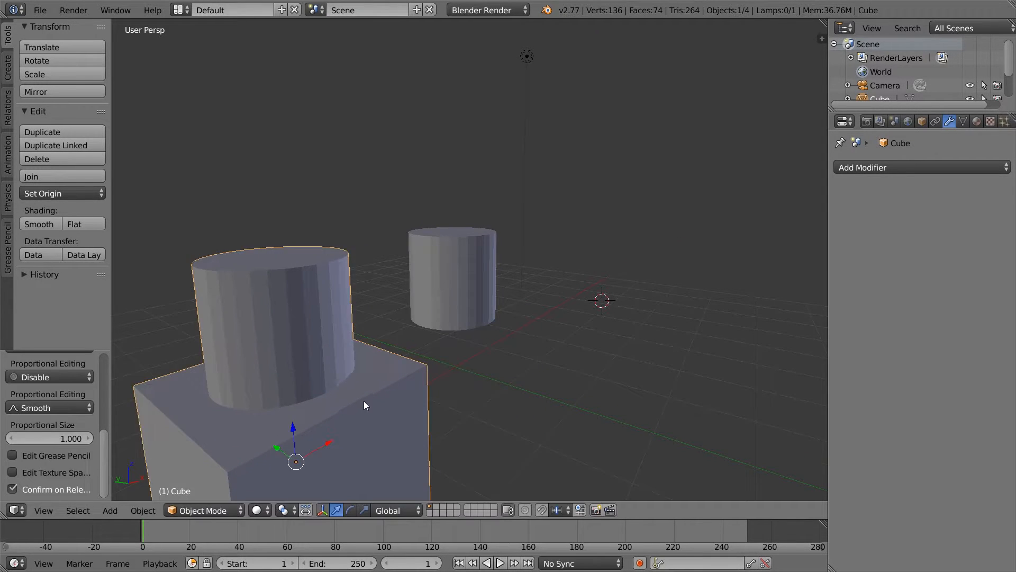
pyautogui.scroll(-1, 371, 371)
pyautogui.rightClick(377, 356)
pyautogui.rightClick(365, 311)
pyautogui.rightClick(374, 363)
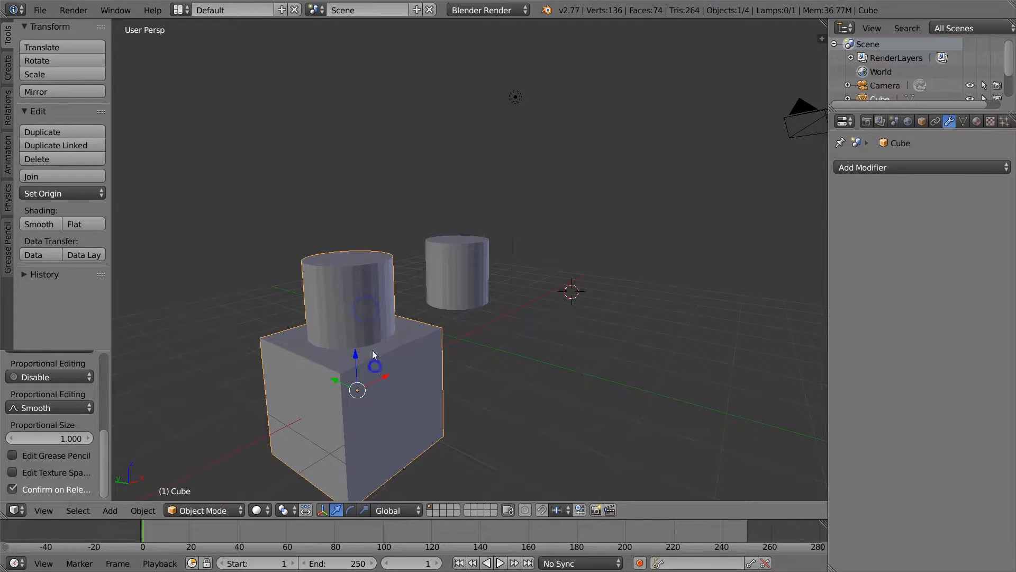
pyautogui.rightClick(367, 315)
pyautogui.rightClick(365, 313)
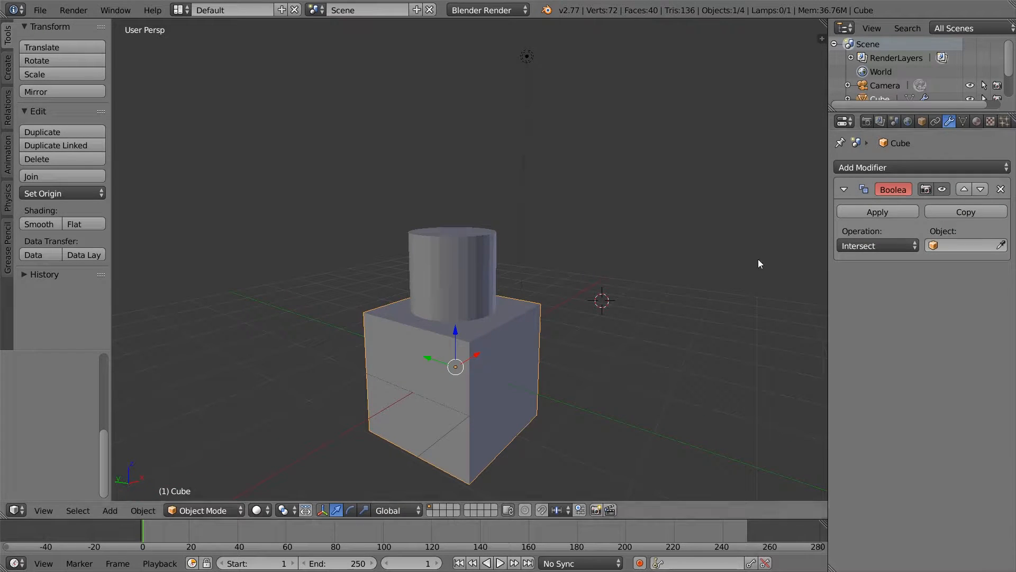
# Apply the cube's Intersect Boolean with the Cylinder as its object and try to move the result away along X
pyautogui.click(971, 249)
pyautogui.click(915, 263)
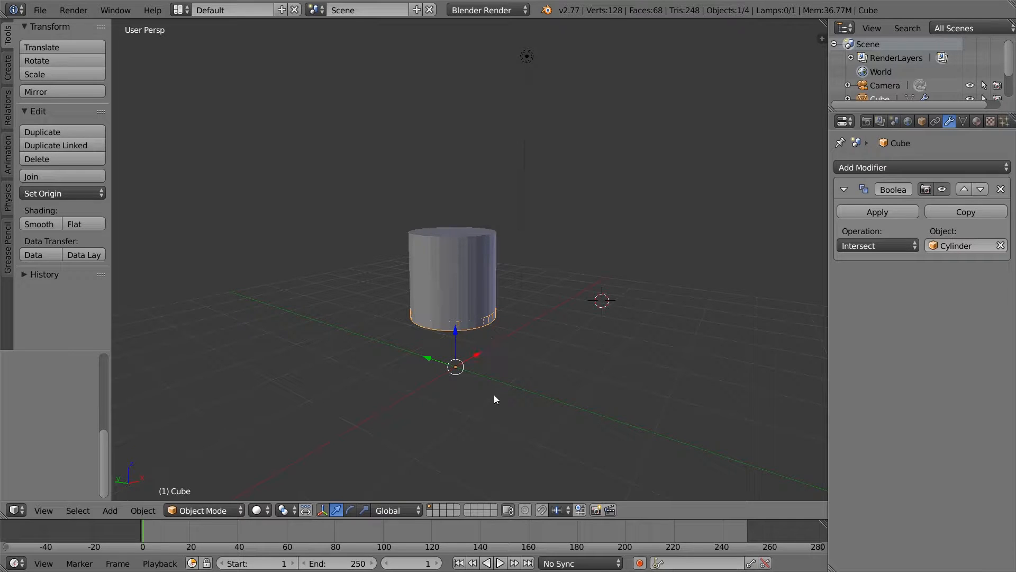
pyautogui.click(860, 214)
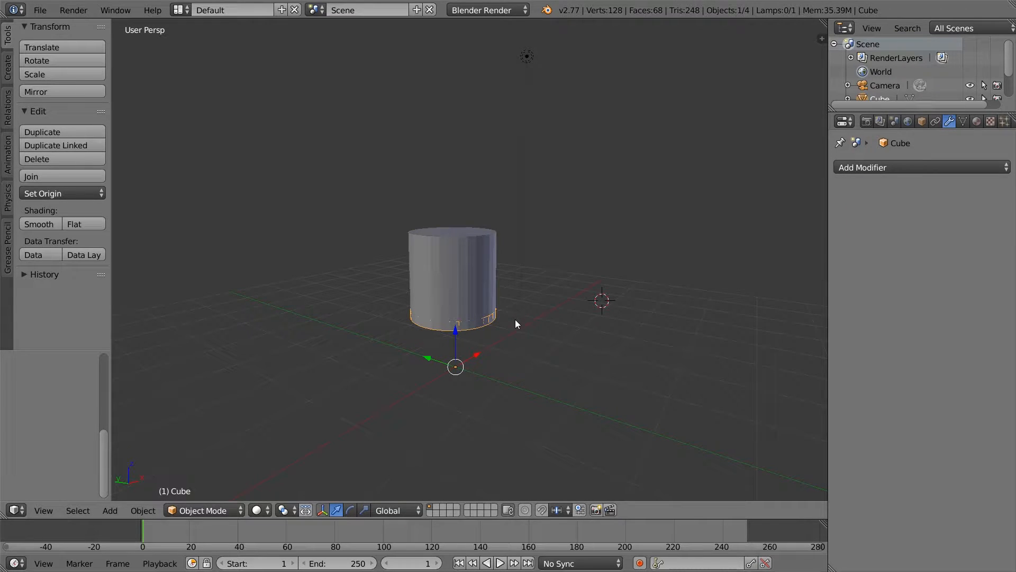
pyautogui.click(468, 354)
pyautogui.moveTo(483, 355); pyautogui.dragTo(305, 415)
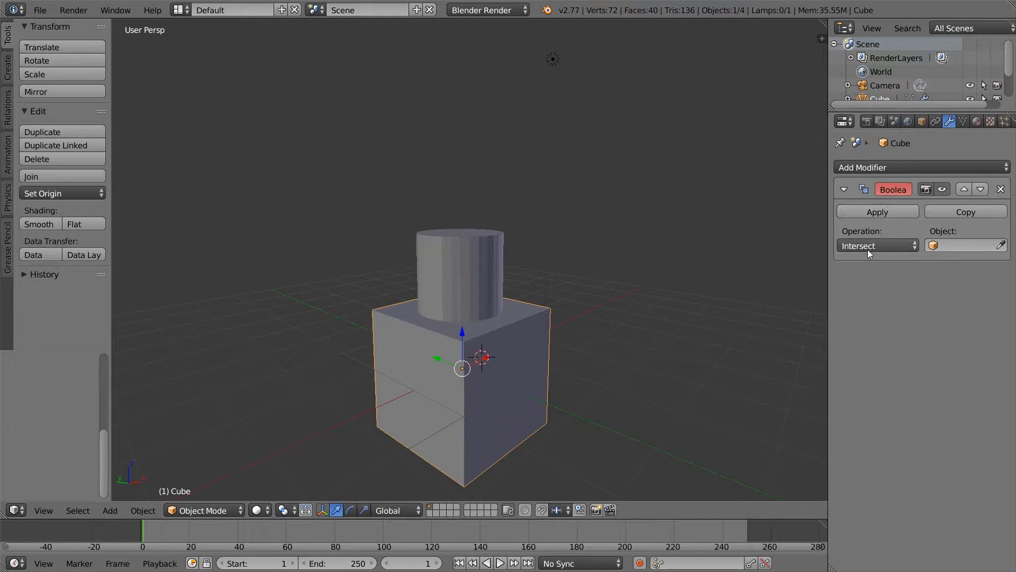
# Set the cube's Boolean operation to Difference
pyautogui.click(868, 247)
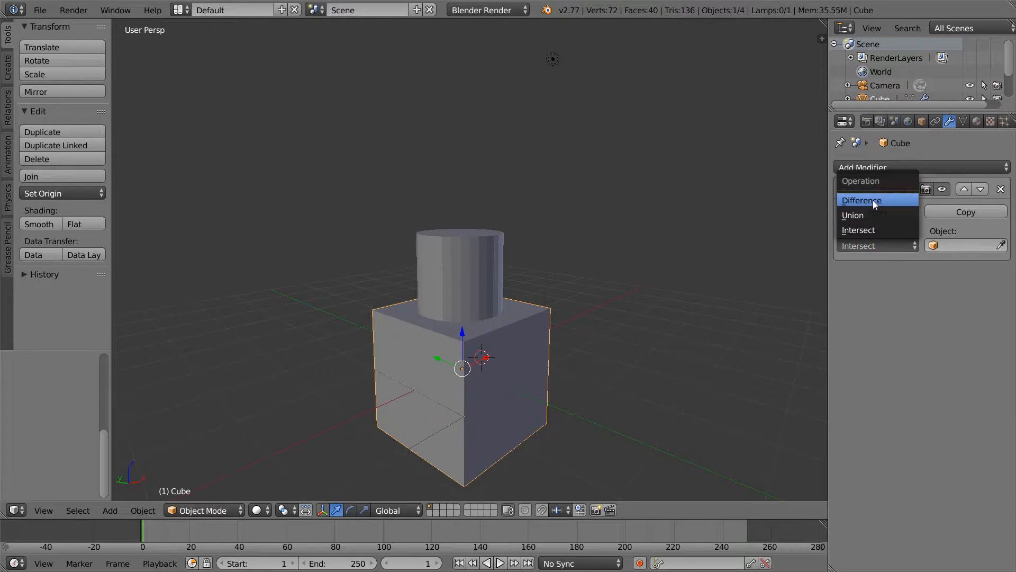
pyautogui.click(872, 200)
# Move the cylinder sideways so it cuts through the cube's upper side edge, and reselect the cube
pyautogui.rightClick(466, 245)
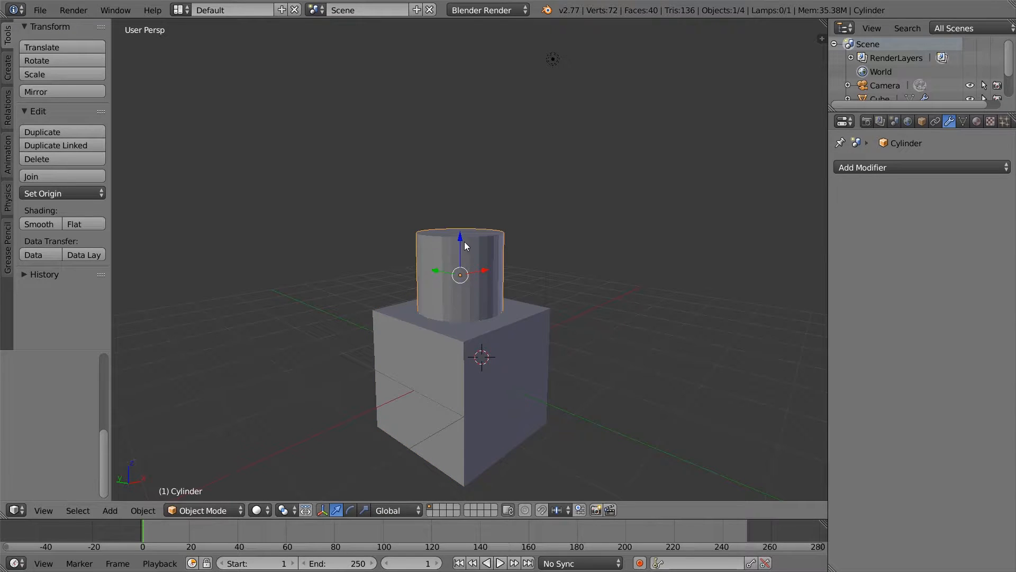
pyautogui.moveTo(466, 245); pyautogui.dragTo(558, 286)
pyautogui.rightClick(493, 378)
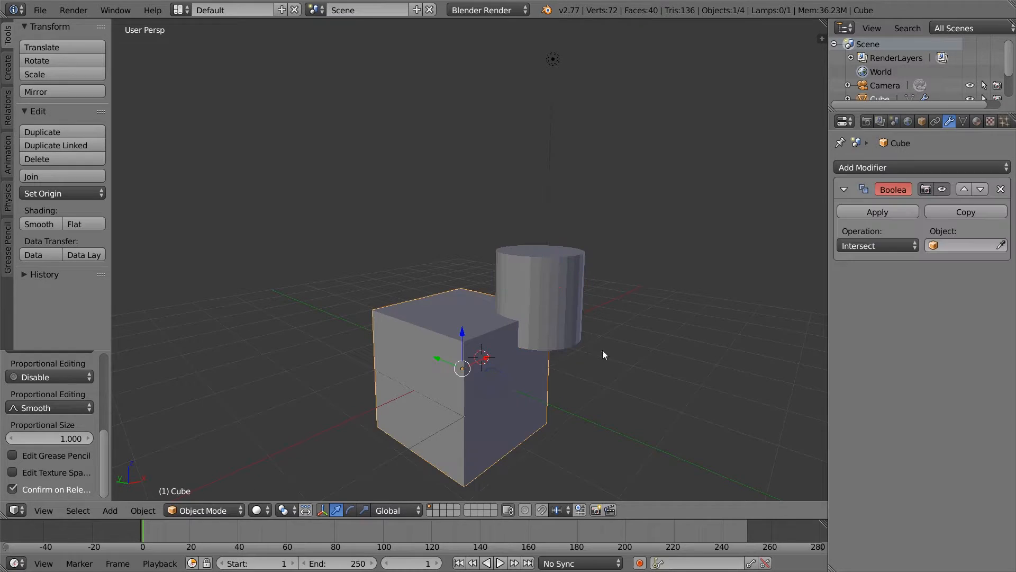
# Set the cube's Boolean operation to Difference with the Cylinder as its object and apply the modifier
pyautogui.click(894, 247)
pyautogui.click(884, 204)
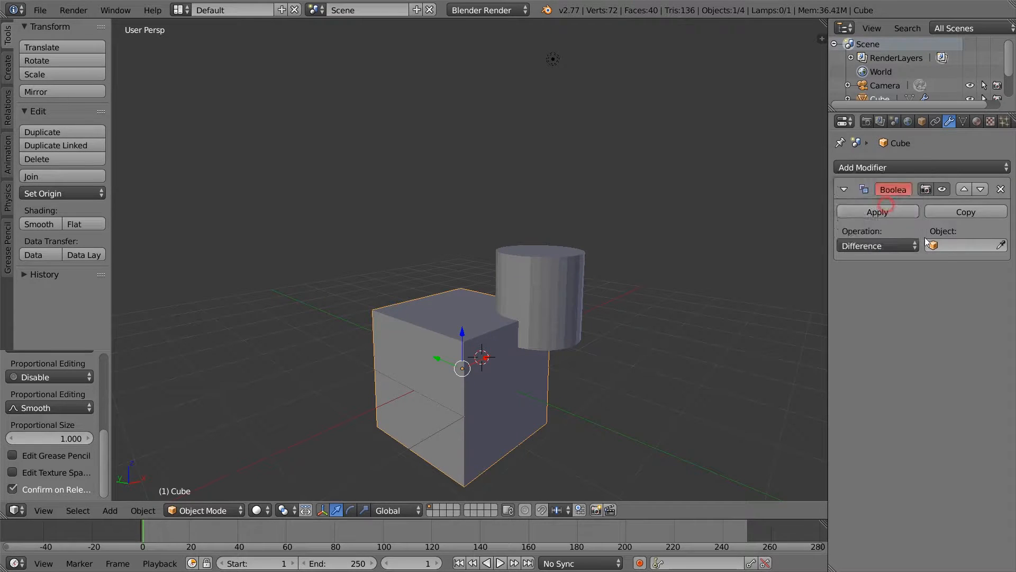
pyautogui.click(969, 246)
pyautogui.click(877, 266)
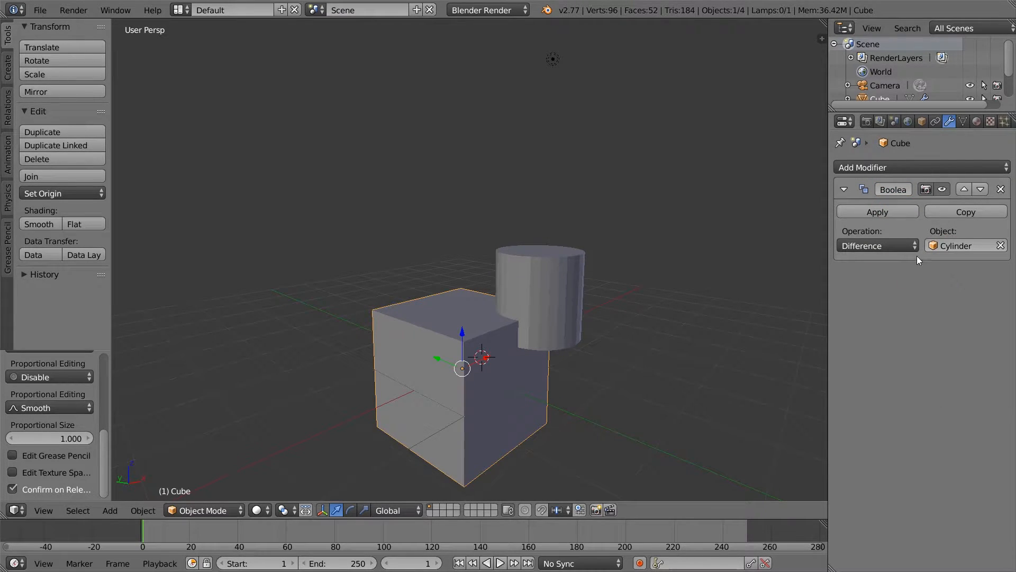
pyautogui.moveTo(551, 348)
pyautogui.mouseDown(button='middle')
pyautogui.moveTo(517, 317)
pyautogui.moveTo(551, 348)
pyautogui.mouseUp(button='middle')
pyautogui.click(877, 212)
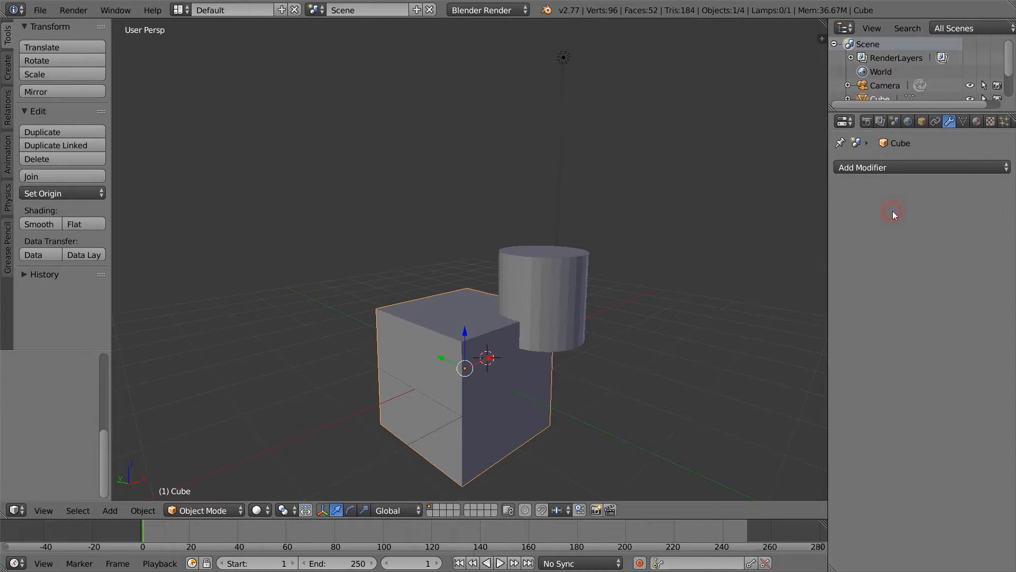
# Move the cut cube about 2 units along negative X away from the cylinder and examine the notch from several angles
pyautogui.press('g')
pyautogui.press('x')
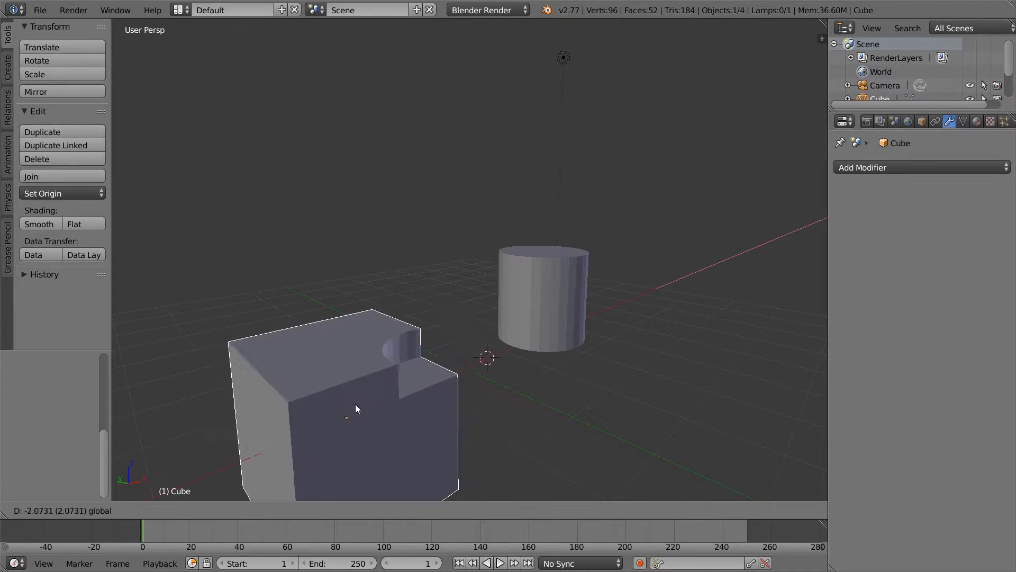
pyautogui.click(341, 411)
pyautogui.moveTo(497, 377); pyautogui.dragTo(403, 409, button='middle')
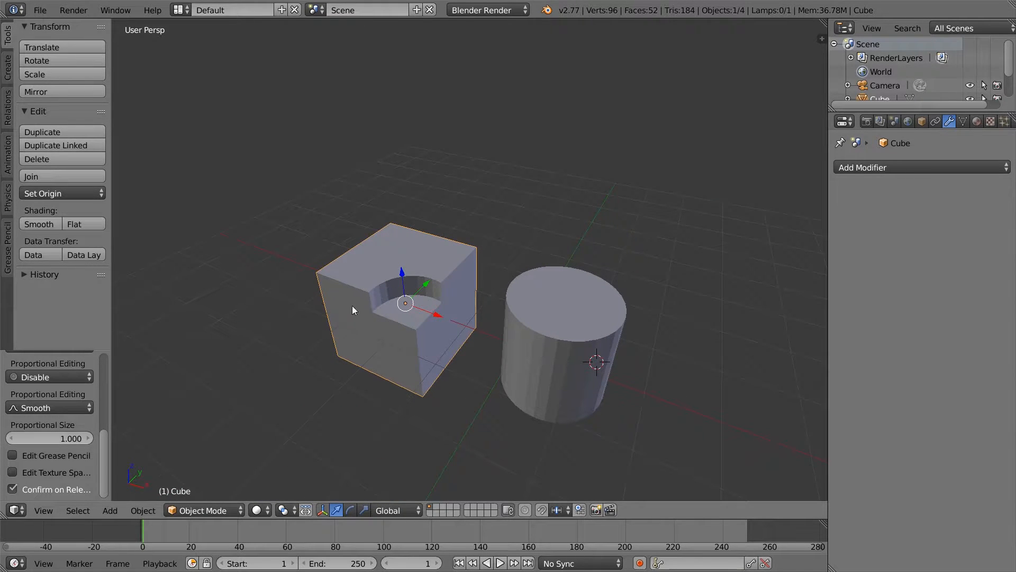
pyautogui.moveTo(476, 354); pyautogui.dragTo(587, 297, button='middle')
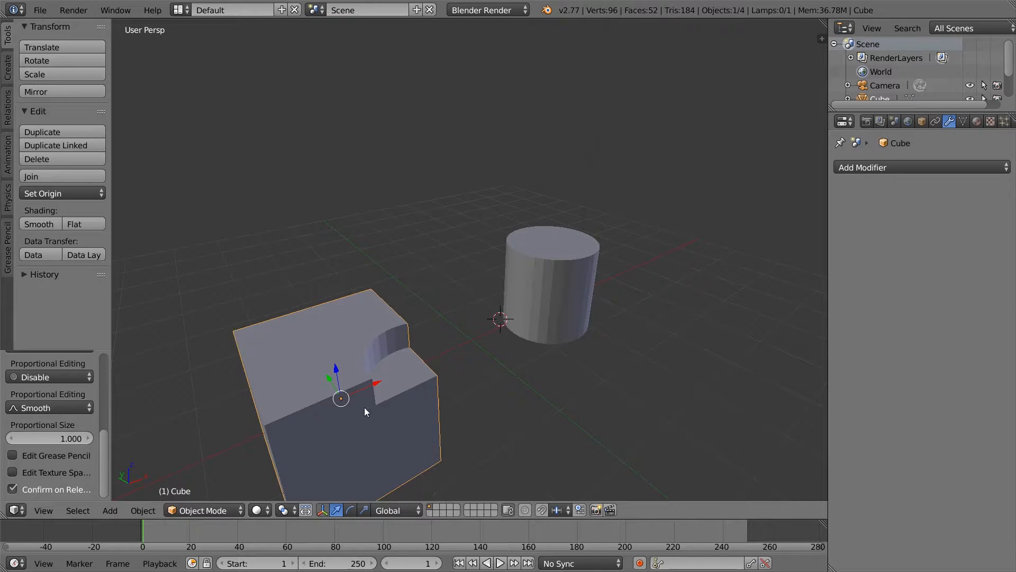
pyautogui.moveTo(391, 420); pyautogui.dragTo(303, 429, button='middle')
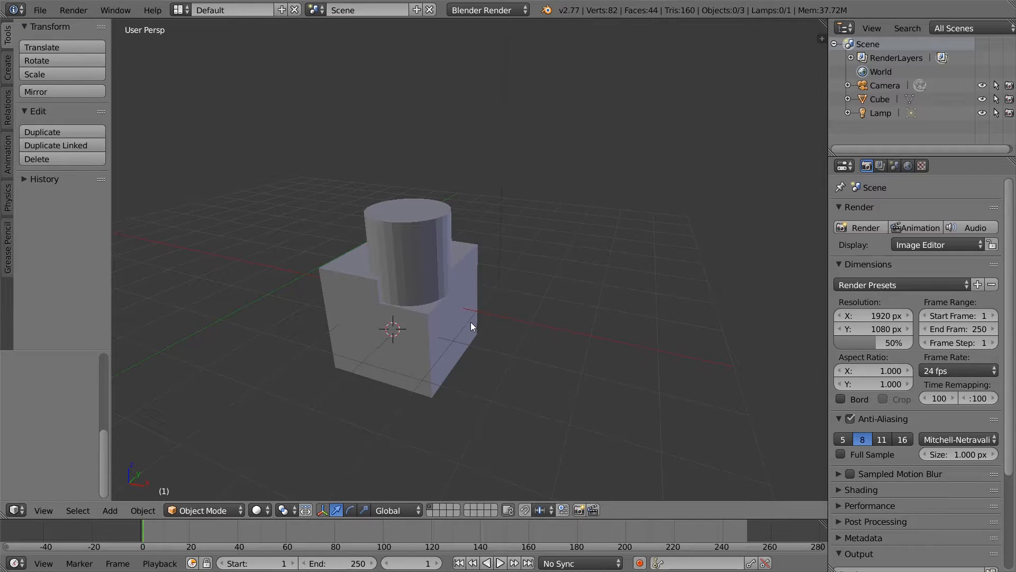
# Put the united cube-and-cylinder object into Edit Mode and select all of its vertices
pyautogui.rightClick(399, 291)
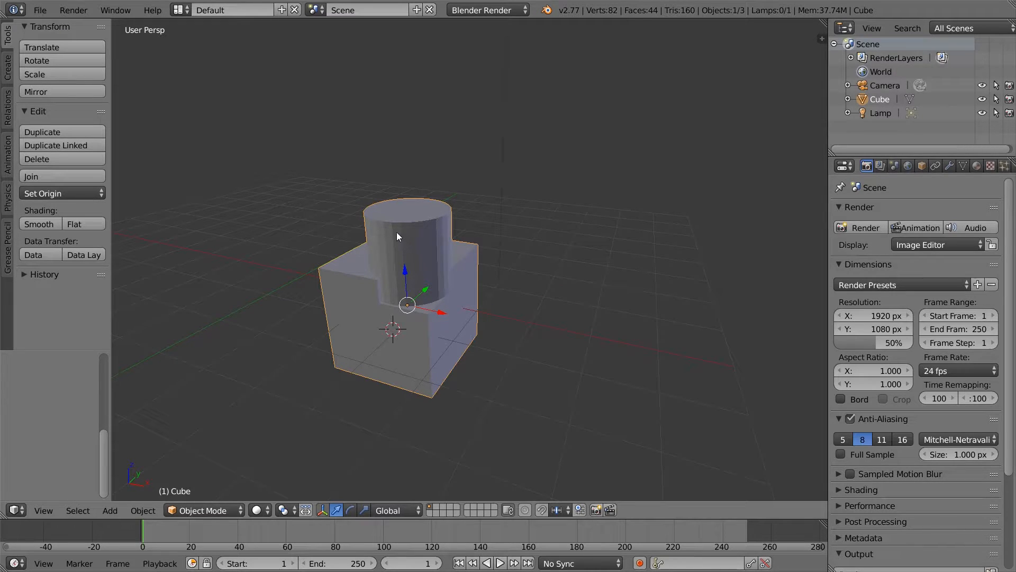
pyautogui.click(206, 509)
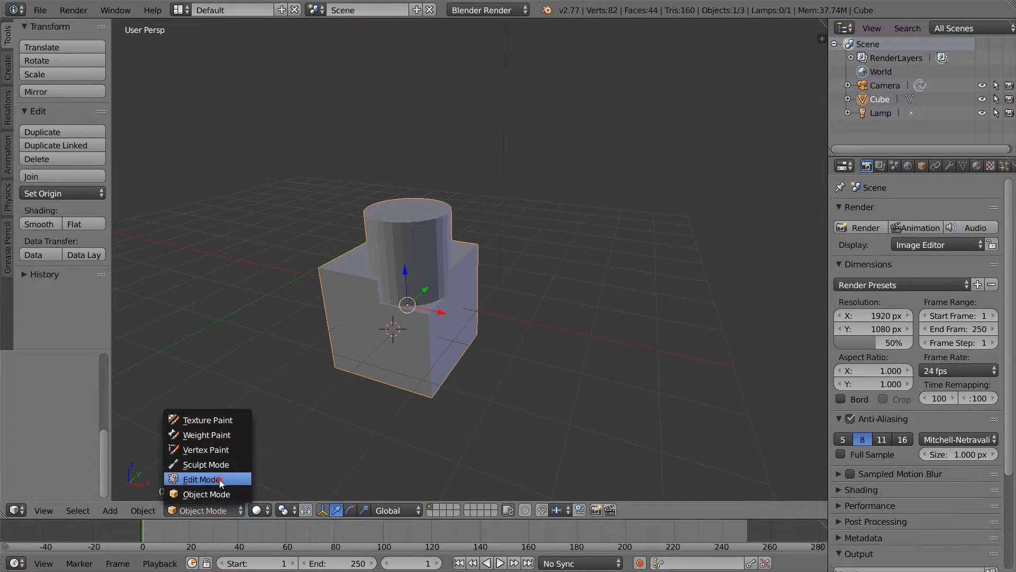
pyautogui.click(217, 478)
pyautogui.moveTo(455, 334); pyautogui.dragTo(429, 305, button='middle')
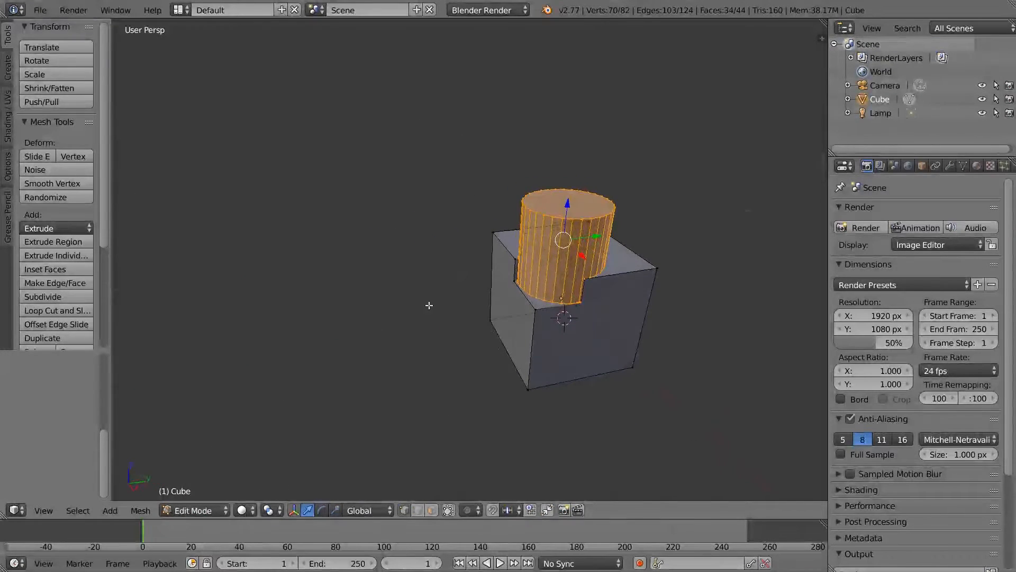
pyautogui.rightClick(562, 335)
pyautogui.press('a')
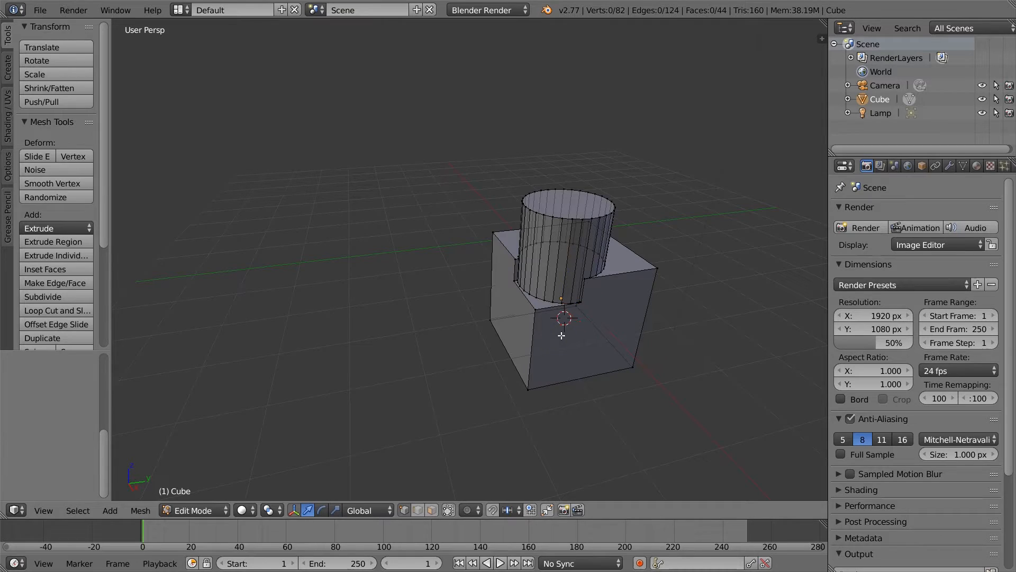
pyautogui.press('a')
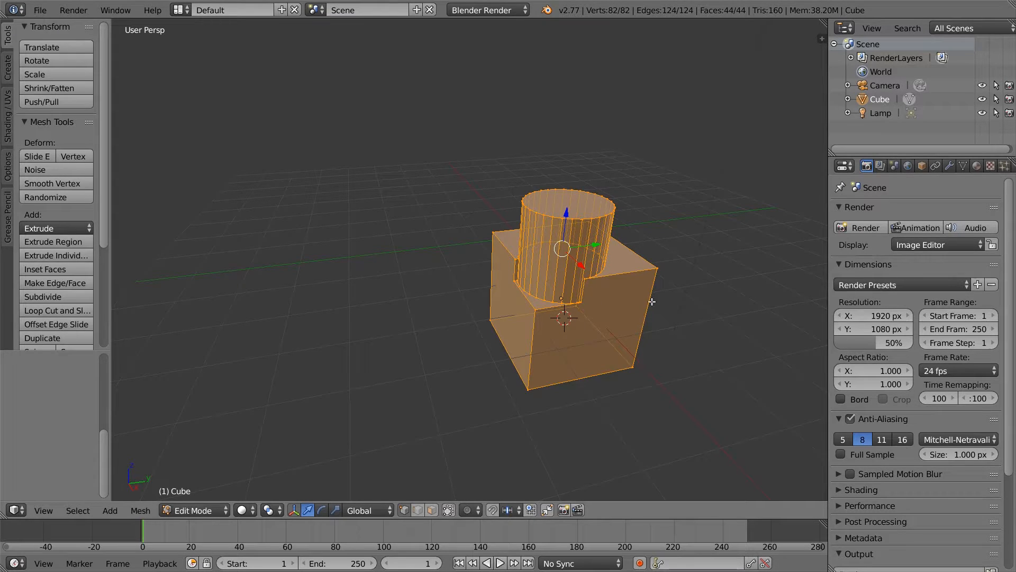
# Remove the four corner vertices of one side face of the cube part from the selection
pyautogui.keyDown('shift'); pyautogui.rightClick(656, 269); pyautogui.keyUp('shift')
pyautogui.keyDown('shift'); pyautogui.rightClick(532, 335); pyautogui.keyUp('shift')
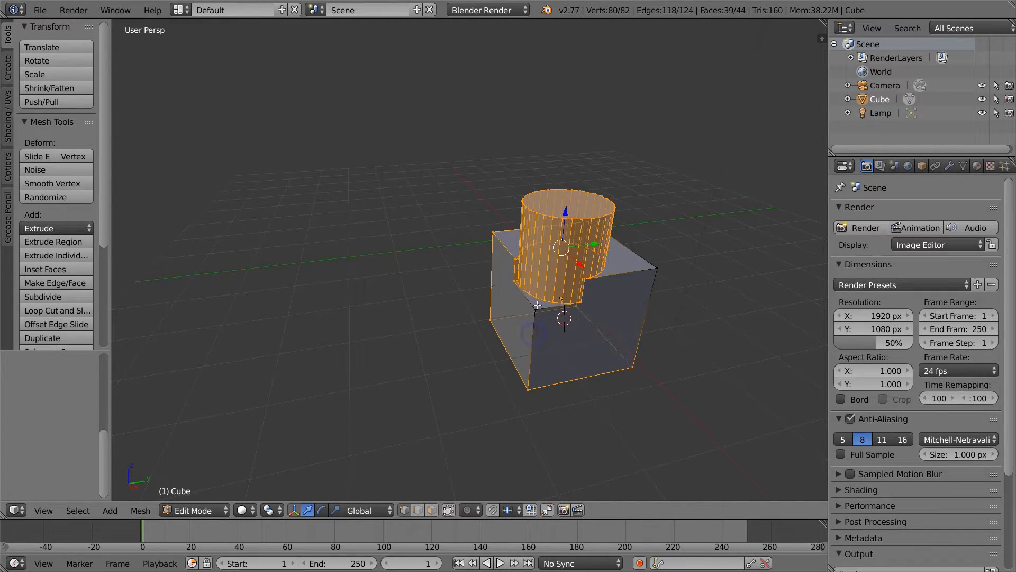
pyautogui.keyDown('shift'); pyautogui.rightClick(548, 387); pyautogui.keyUp('shift')
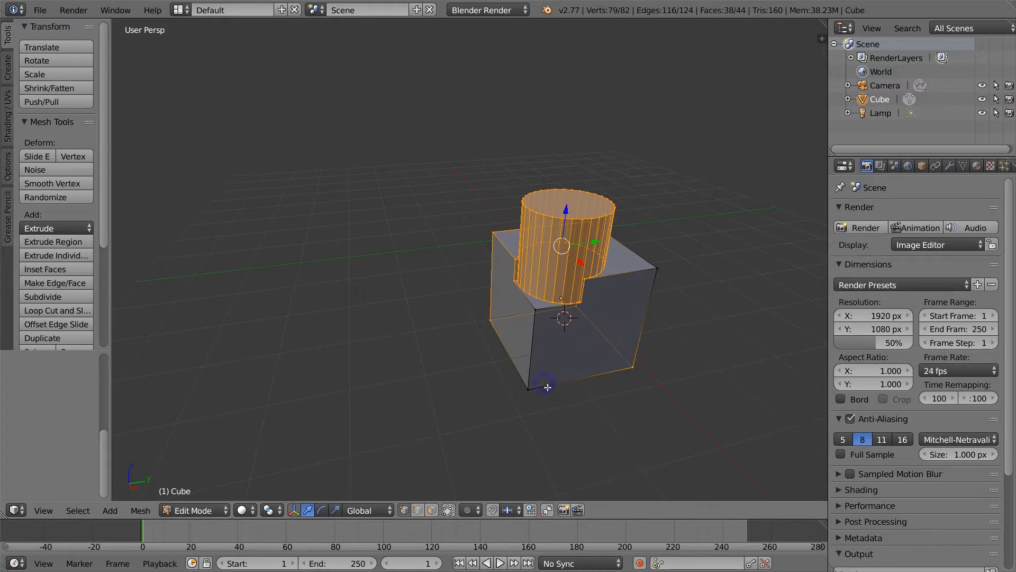
pyautogui.keyDown('shift'); pyautogui.rightClick(634, 366); pyautogui.keyUp('shift')
# Remove the cube part's remaining four corner vertices from the selection, keeping the cylinder's vertices selected
pyautogui.keyDown('ctrl'); pyautogui.scroll(4, 529, 349); pyautogui.keyUp('ctrl')
pyautogui.moveTo(526, 348); pyautogui.dragTo(670, 320, button='middle')
pyautogui.keyDown('shift'); pyautogui.moveTo(401, 379); pyautogui.dragTo(726, 261, button='middle'); pyautogui.keyUp('shift')
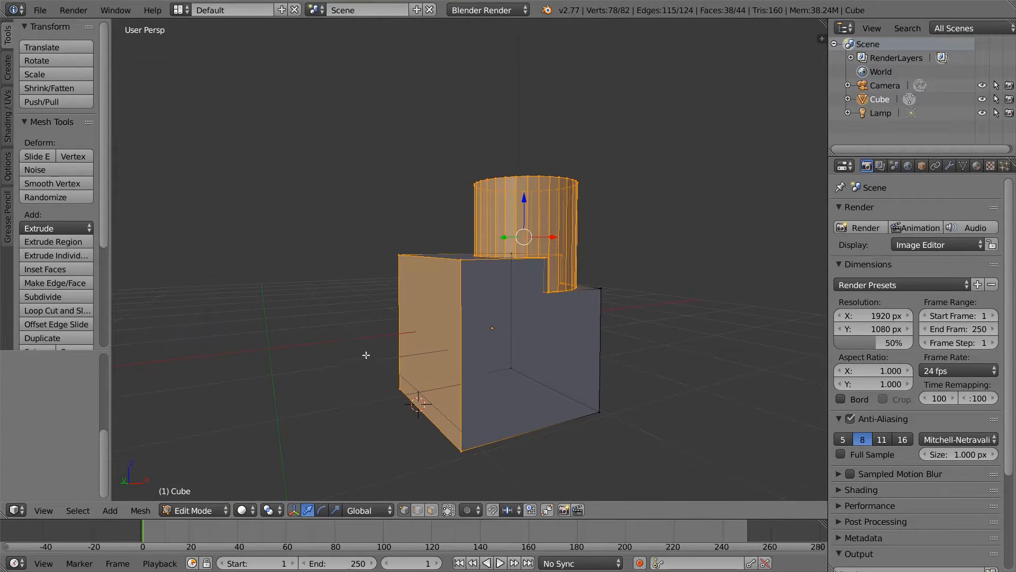
pyautogui.keyDown('shift'); pyautogui.rightClick(416, 339); pyautogui.keyUp('shift')
pyautogui.keyDown('shift'); pyautogui.rightClick(430, 326); pyautogui.keyUp('shift')
pyautogui.keyDown('shift'); pyautogui.rightClick(465, 259); pyautogui.keyUp('shift')
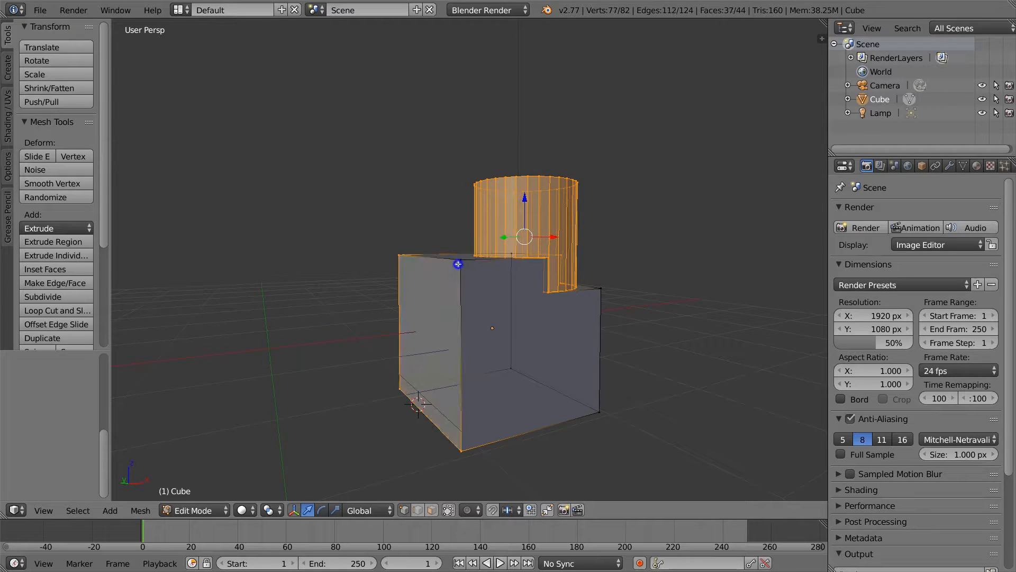
pyautogui.moveTo(444, 328); pyautogui.dragTo(445, 352, button='middle')
pyautogui.keyDown('shift'); pyautogui.rightClick(452, 477); pyautogui.keyUp('shift')
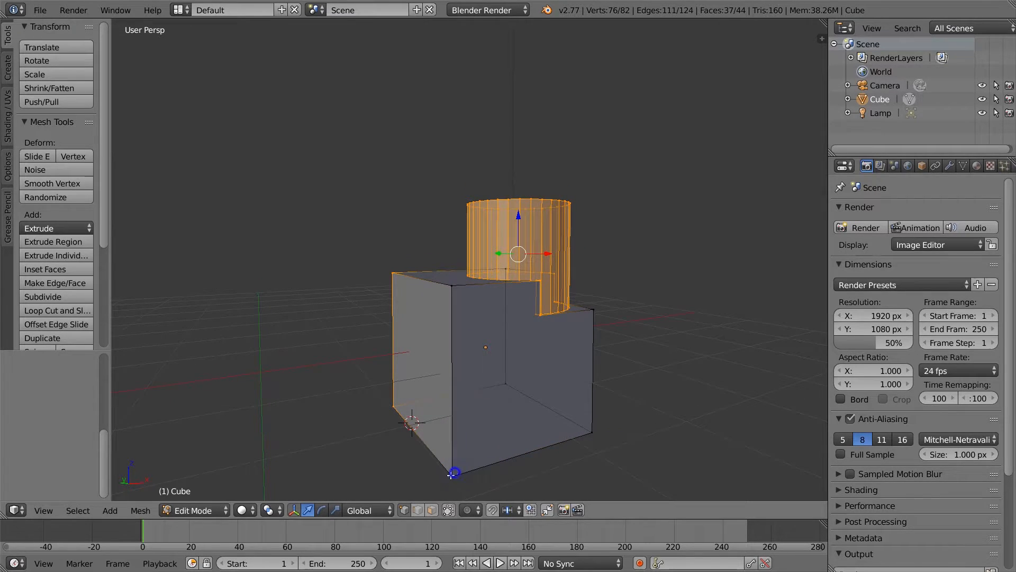
pyautogui.keyDown('shift'); pyautogui.rightClick(393, 407); pyautogui.keyUp('shift')
pyautogui.keyDown('shift'); pyautogui.rightClick(396, 274); pyautogui.keyUp('shift')
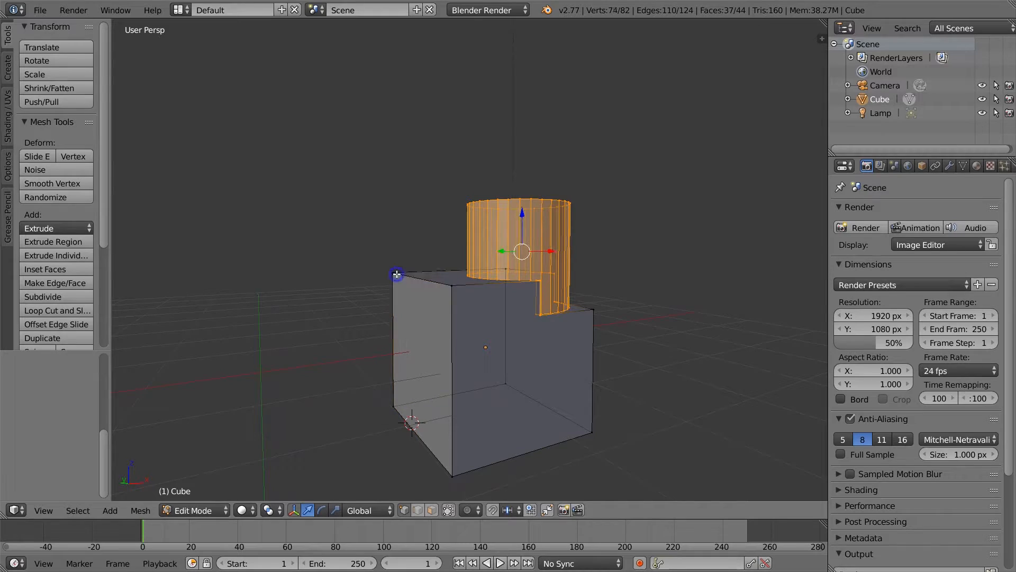
# Assign the selected cylinder vertices to a new vertex group
pyautogui.scroll(-2, 436, 323)
pyautogui.keyDown('shift'); pyautogui.moveTo(499, 340); pyautogui.dragTo(436, 363, button='middle'); pyautogui.keyUp('shift')
pyautogui.scroll(2, 433, 413)
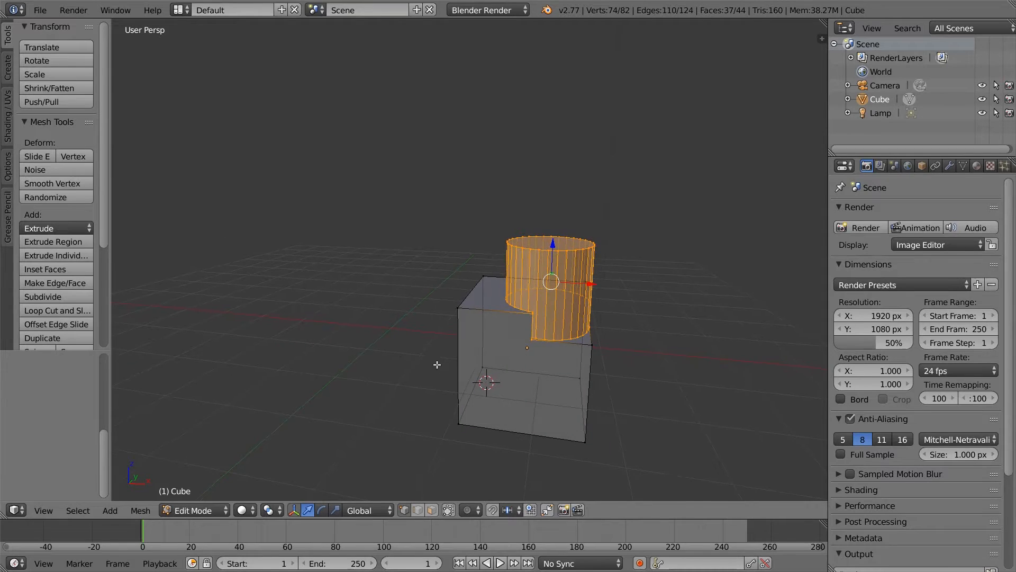
pyautogui.click(140, 510)
pyautogui.moveTo(199, 333)
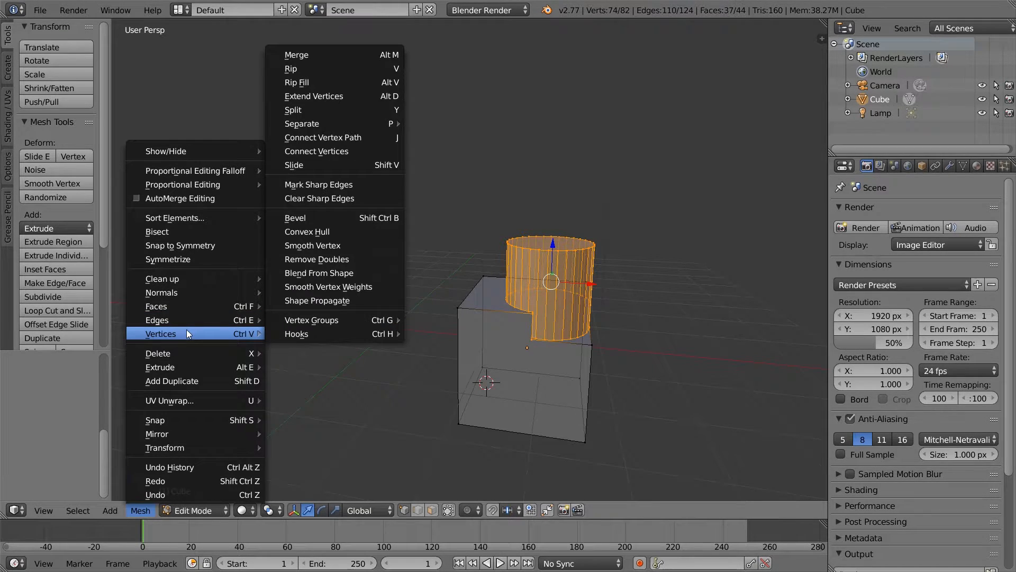
pyautogui.moveTo(315, 322)
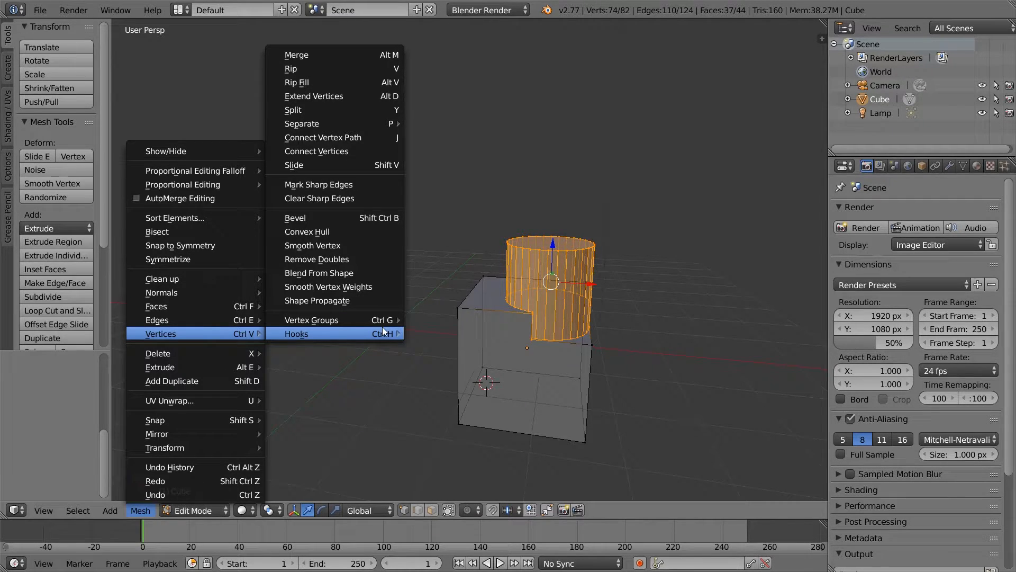
pyautogui.click(422, 319)
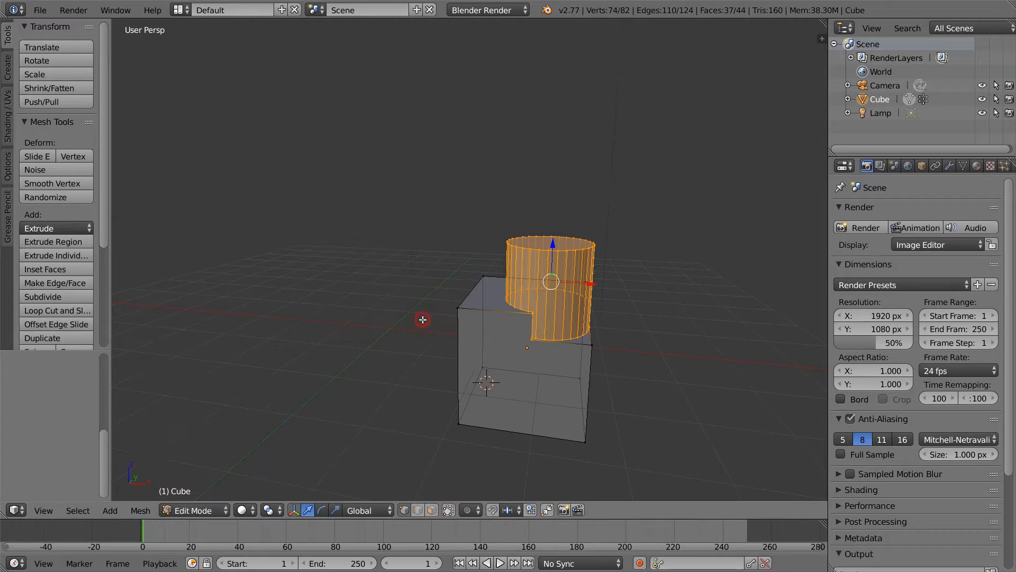
# Rename the new vertex group to "Clinder" and assign the selected vertices to it
pyautogui.click(962, 166)
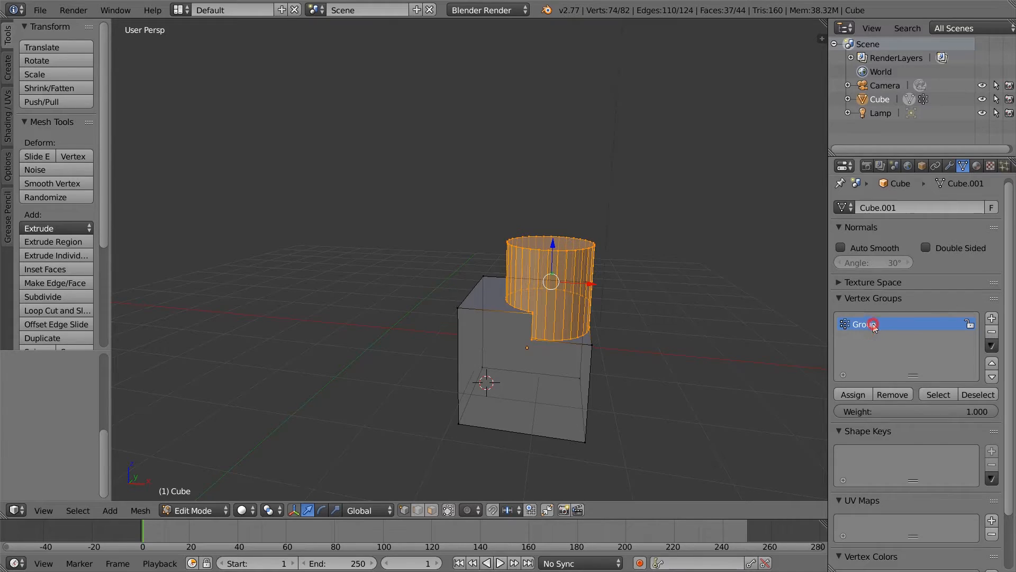
pyautogui.doubleClick(865, 322)
pyautogui.click(867, 323)
pyautogui.doubleClick(865, 324)
pyautogui.moveTo(877, 325); pyautogui.dragTo(837, 318)
pyautogui.write('Clinder')
pyautogui.press('Return')
pyautogui.click(860, 393)
# Test the Clinder vertex group by repeatedly selecting and deselecting its vertices
pyautogui.moveTo(560, 384); pyautogui.dragTo(724, 365, button='middle')
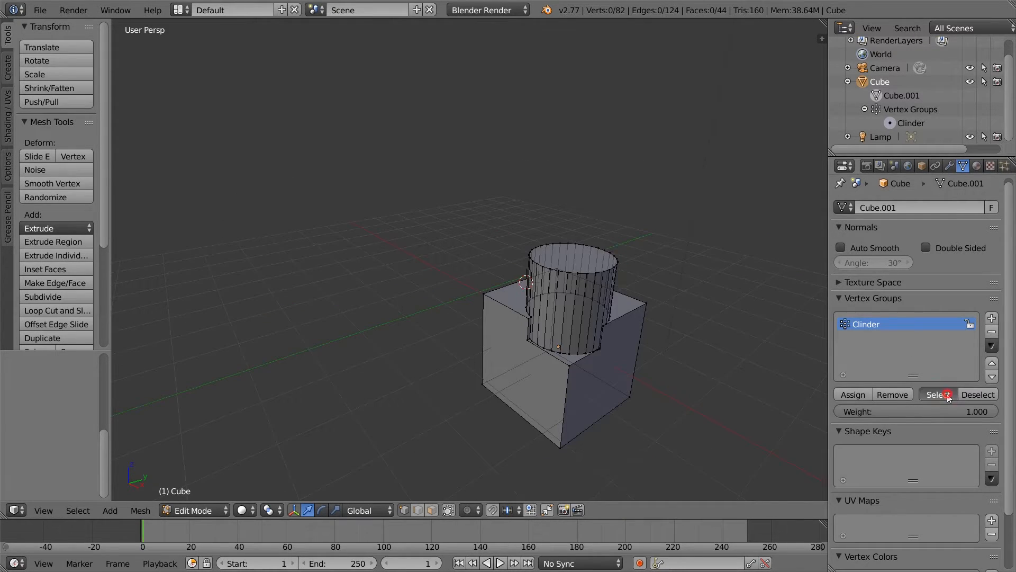
pyautogui.click(938, 394)
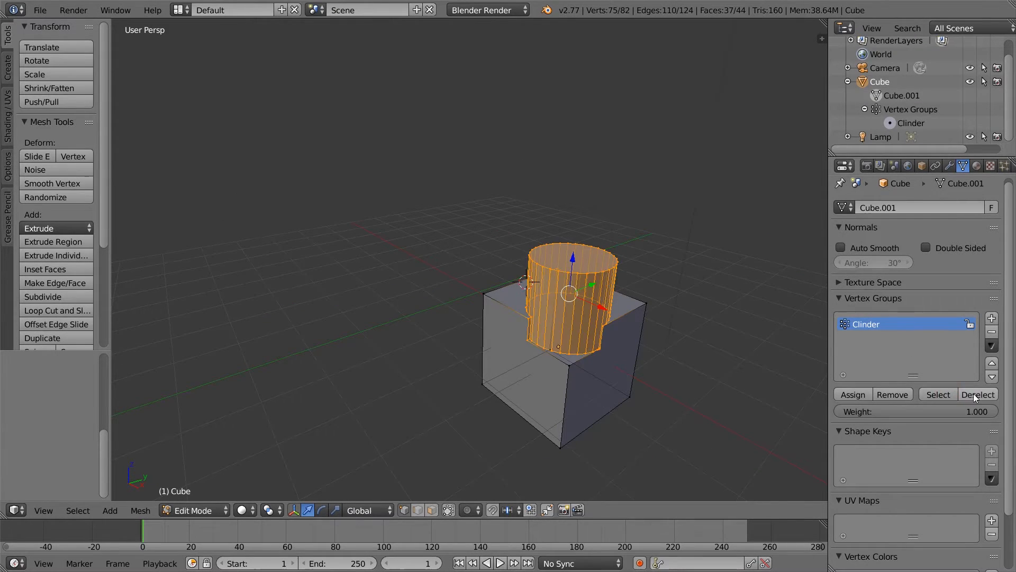
pyautogui.click(977, 395)
pyautogui.click(937, 396)
pyautogui.click(967, 395)
pyautogui.click(938, 396)
pyautogui.click(973, 395)
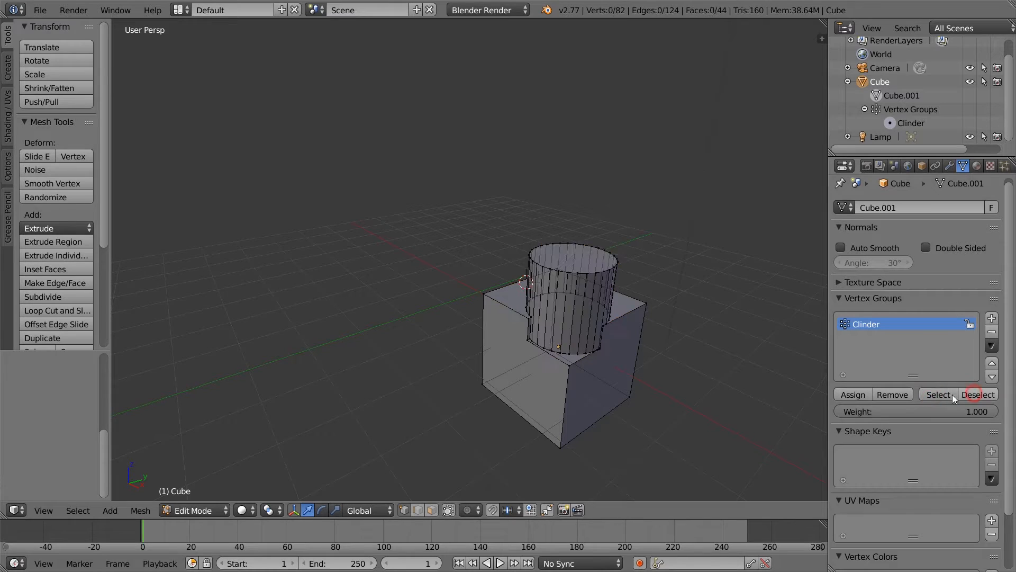
pyautogui.click(938, 395)
pyautogui.click(973, 394)
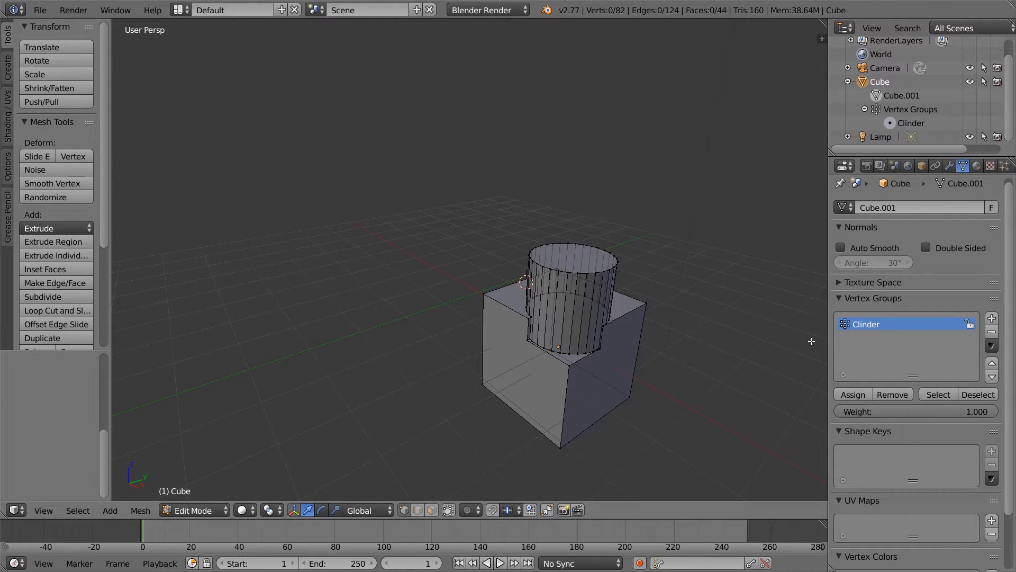
# Select the cube's upper corner vertex near the 3D cursor, then deselect and reselect the Clinder group's vertices
pyautogui.moveTo(808, 347); pyautogui.dragTo(639, 340, button='middle')
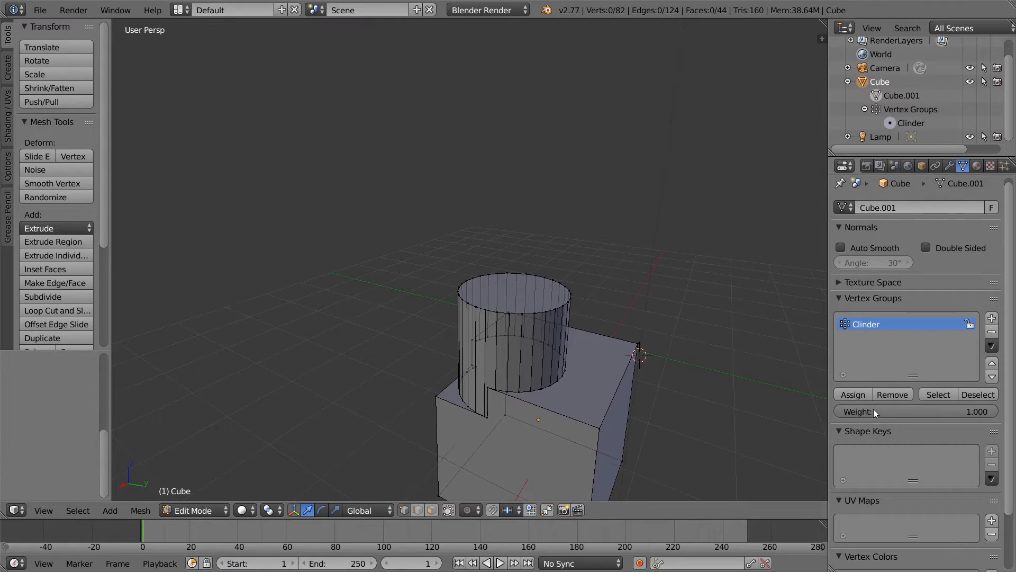
pyautogui.rightClick(636, 345)
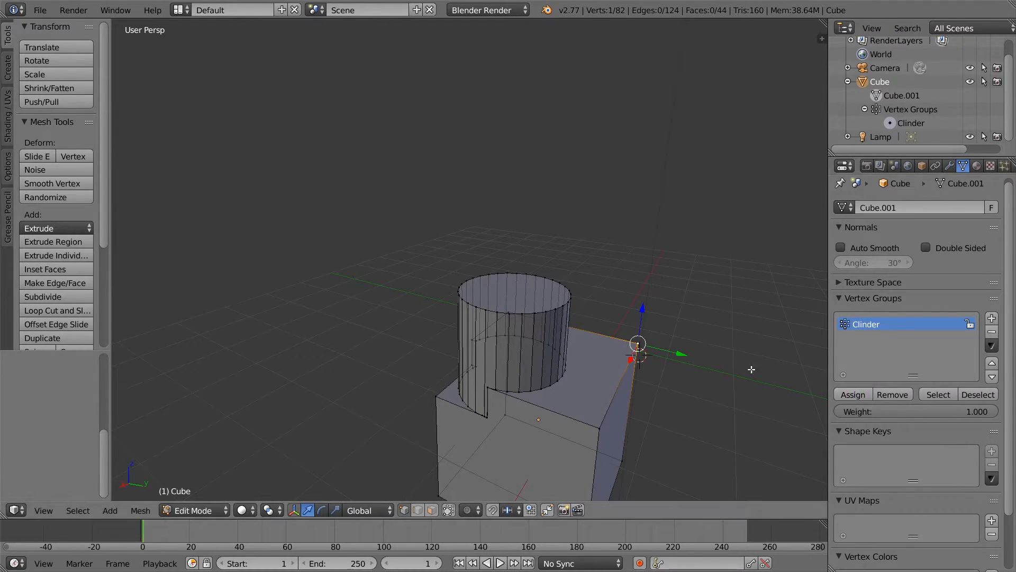
pyautogui.click(976, 396)
pyautogui.click(950, 394)
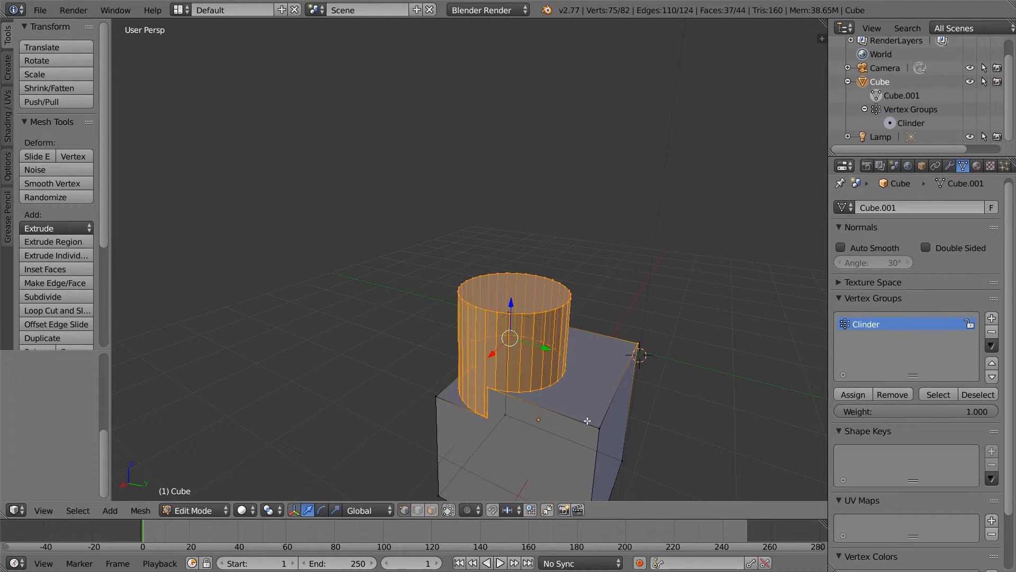
pyautogui.moveTo(587, 420); pyautogui.dragTo(719, 440, button='middle')
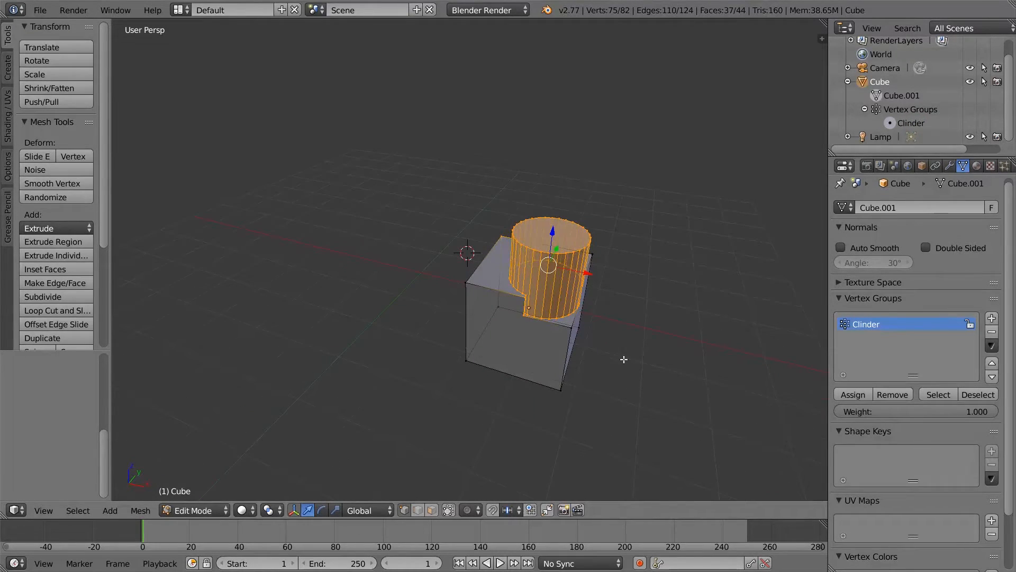
pyautogui.click(141, 510)
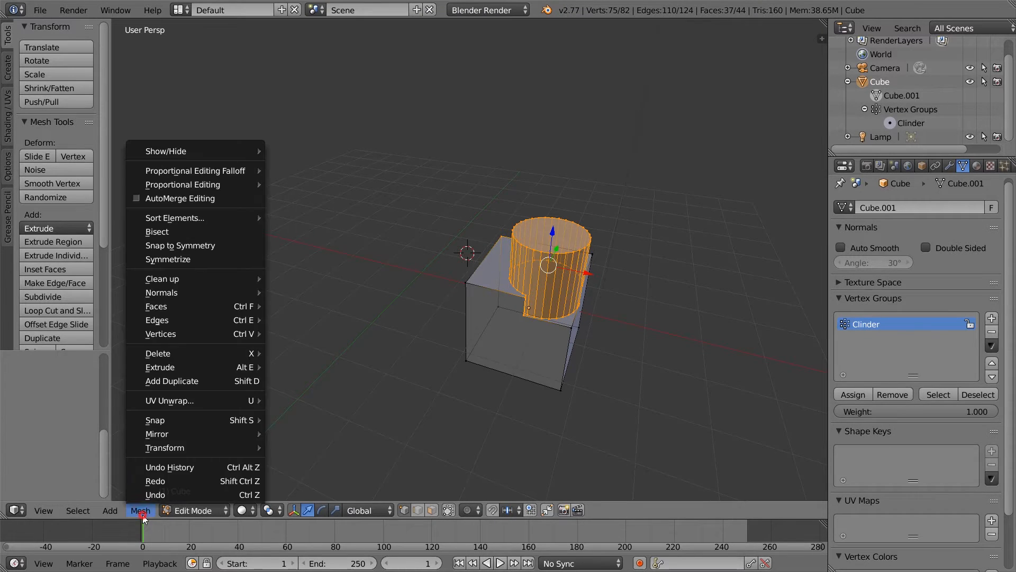
pyautogui.moveTo(221, 334)
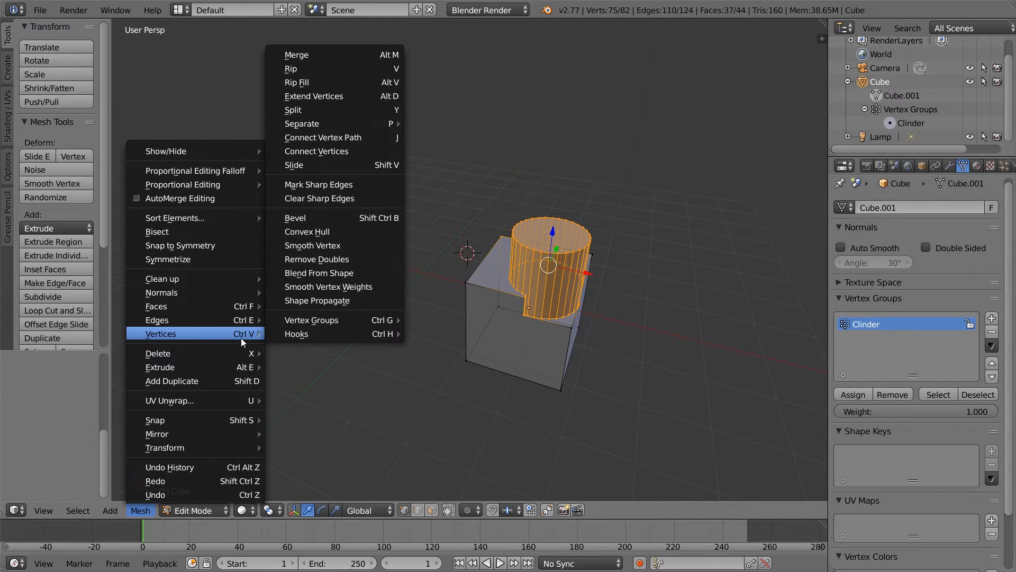
pyautogui.moveTo(320, 332)
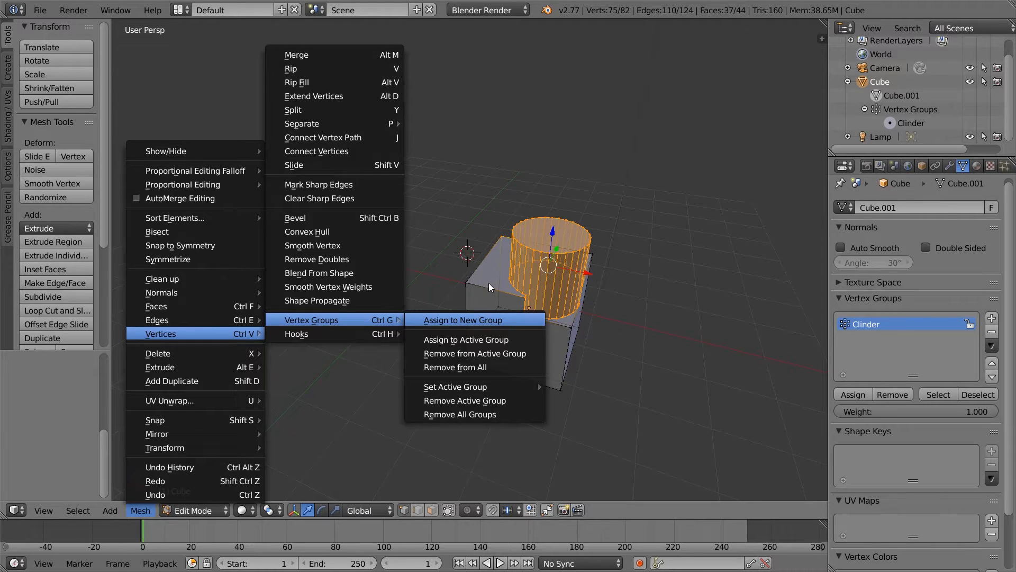
# Select only the cube's front-left upper corner vertex and assign it to the active Clinder vertex group
pyautogui.rightClick(466, 282)
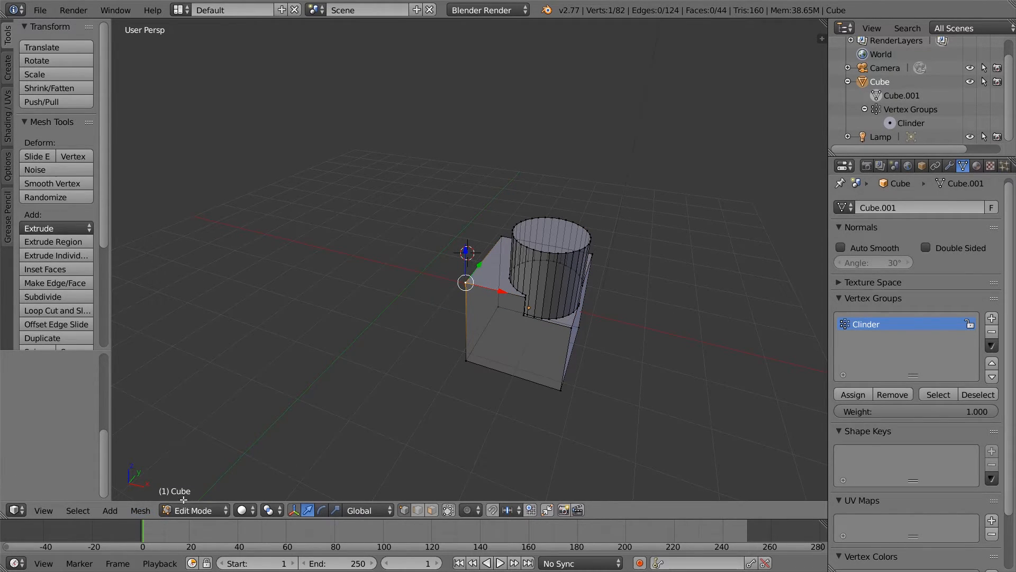
pyautogui.click(140, 509)
pyautogui.moveTo(218, 335)
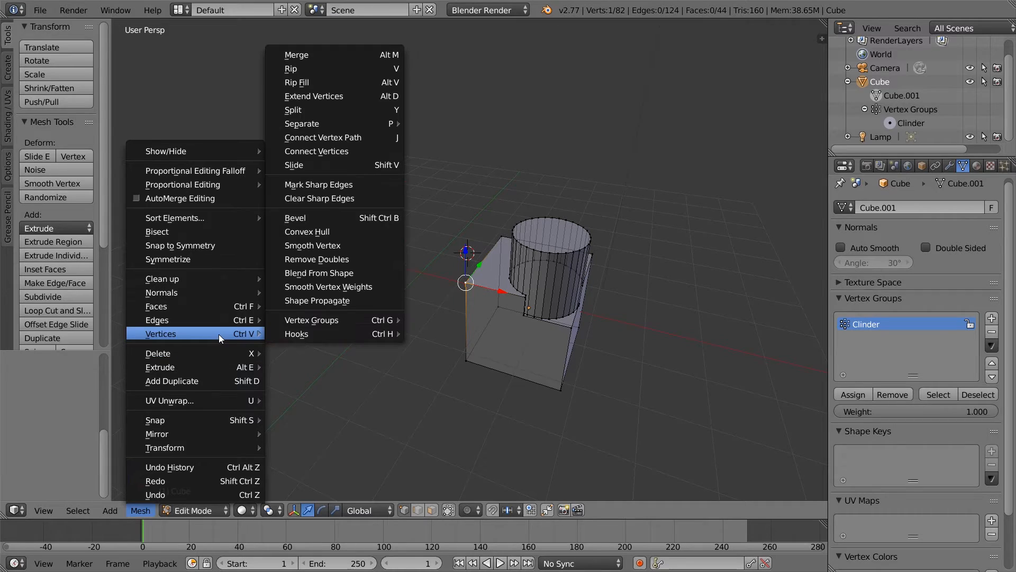
pyautogui.moveTo(319, 321)
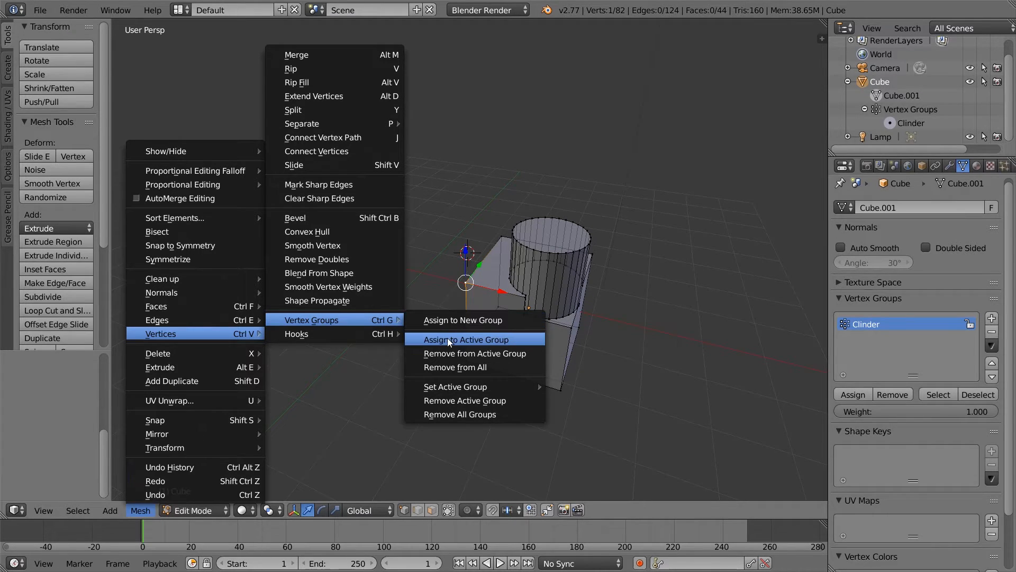
pyautogui.click(485, 340)
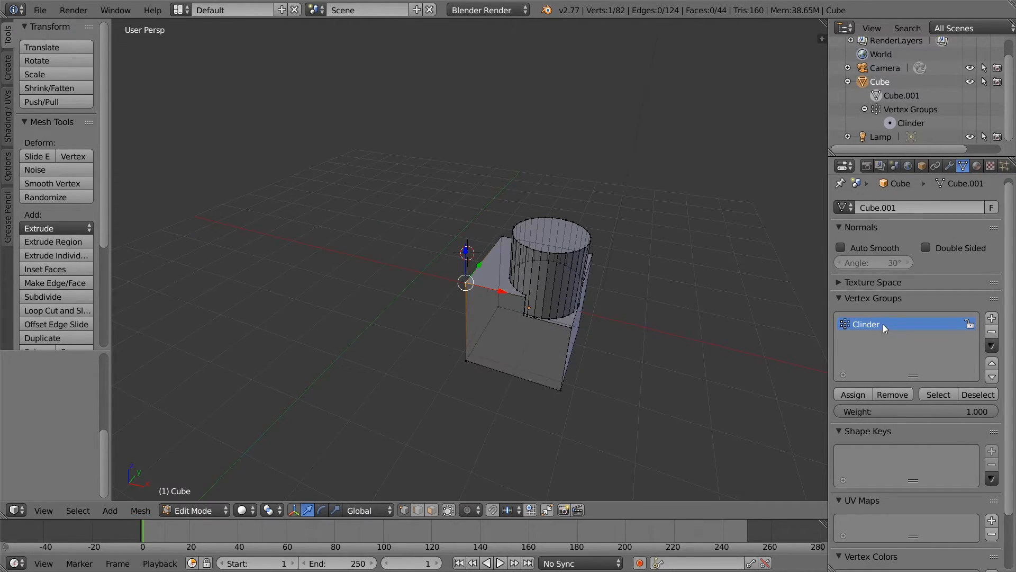
pyautogui.click(140, 510)
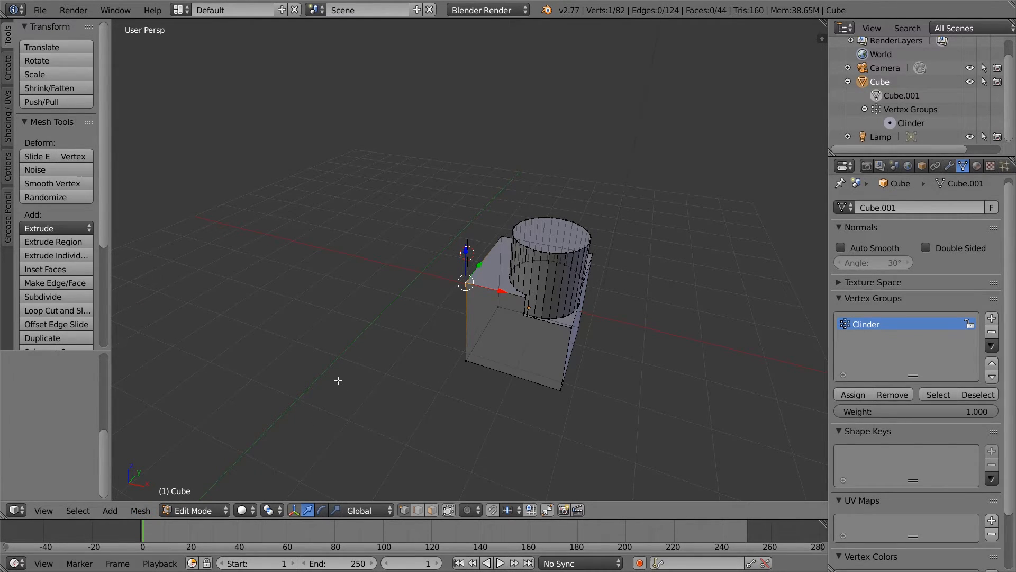
pyautogui.hotkey('ctrl', 'v')
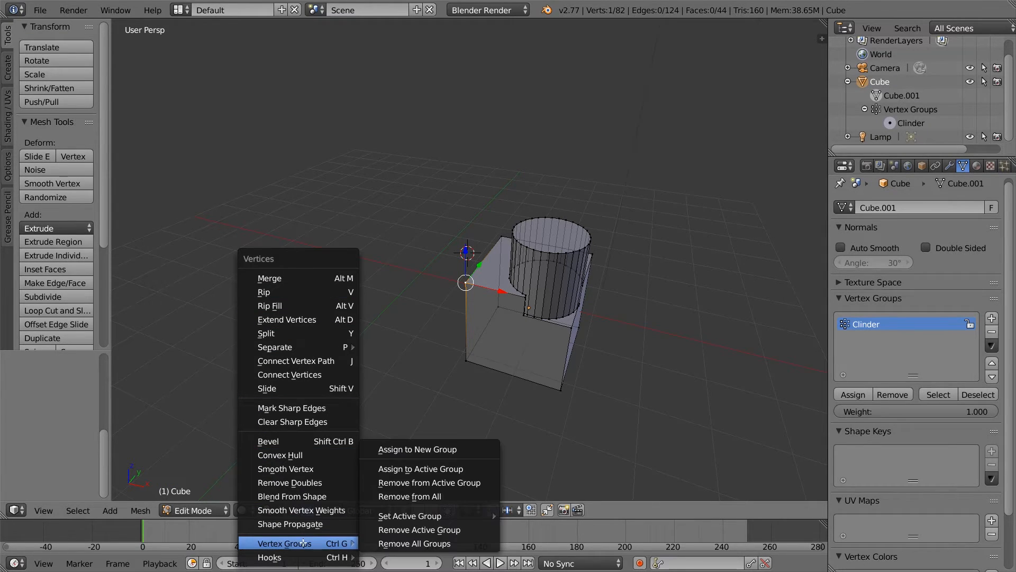
pyautogui.hotkey('ctrl', 'g')
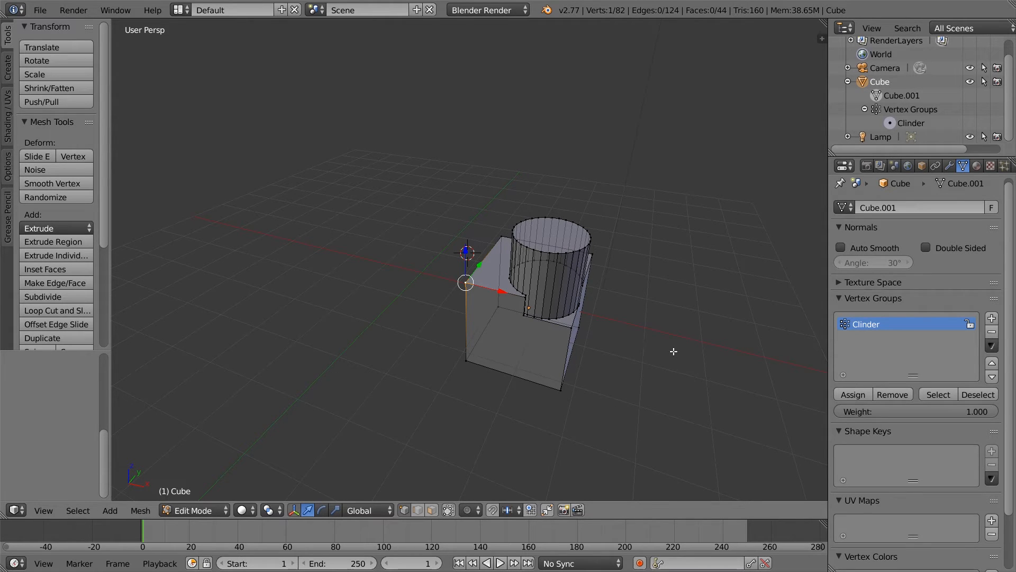
pyautogui.moveTo(585, 336); pyautogui.dragTo(607, 340, button='middle')
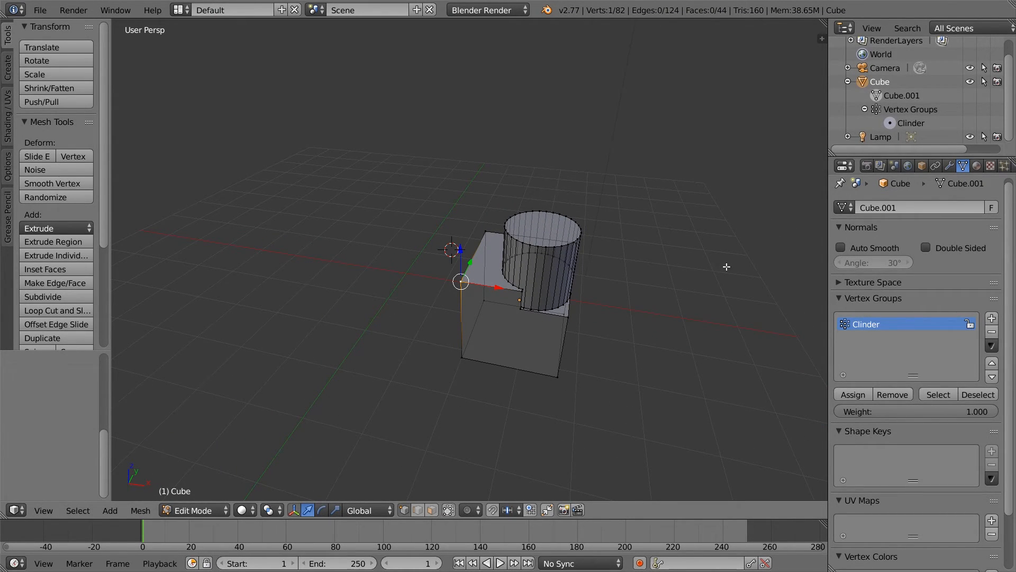
pyautogui.moveTo(641, 310); pyautogui.dragTo(587, 310, button='middle')
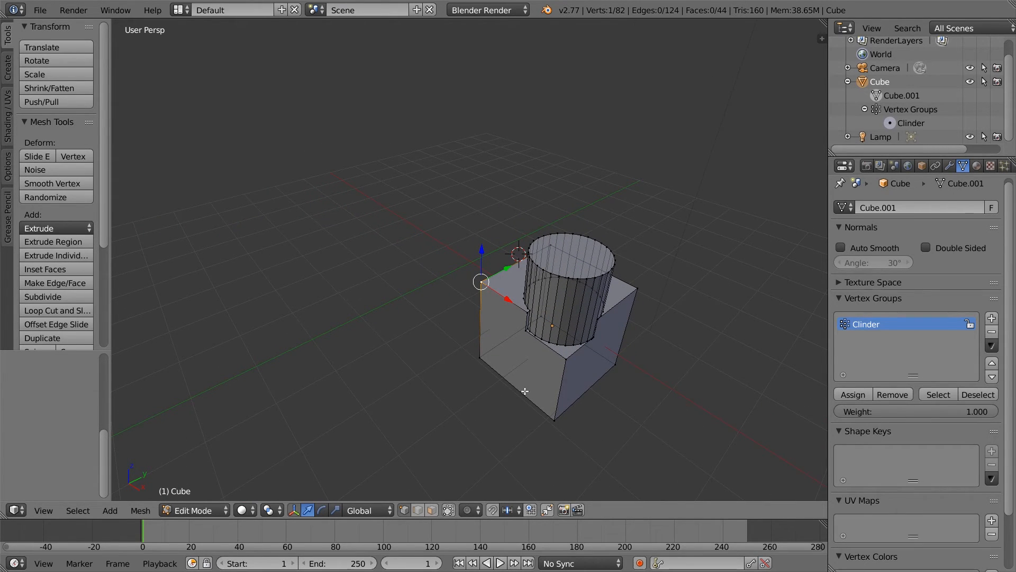
pyautogui.moveTo(524, 392); pyautogui.dragTo(562, 356, button='middle')
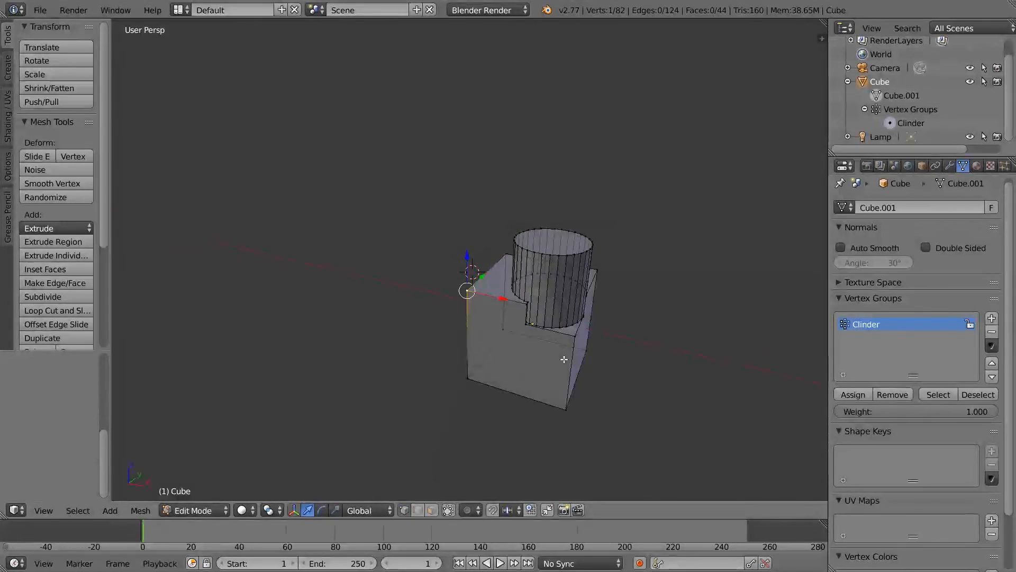